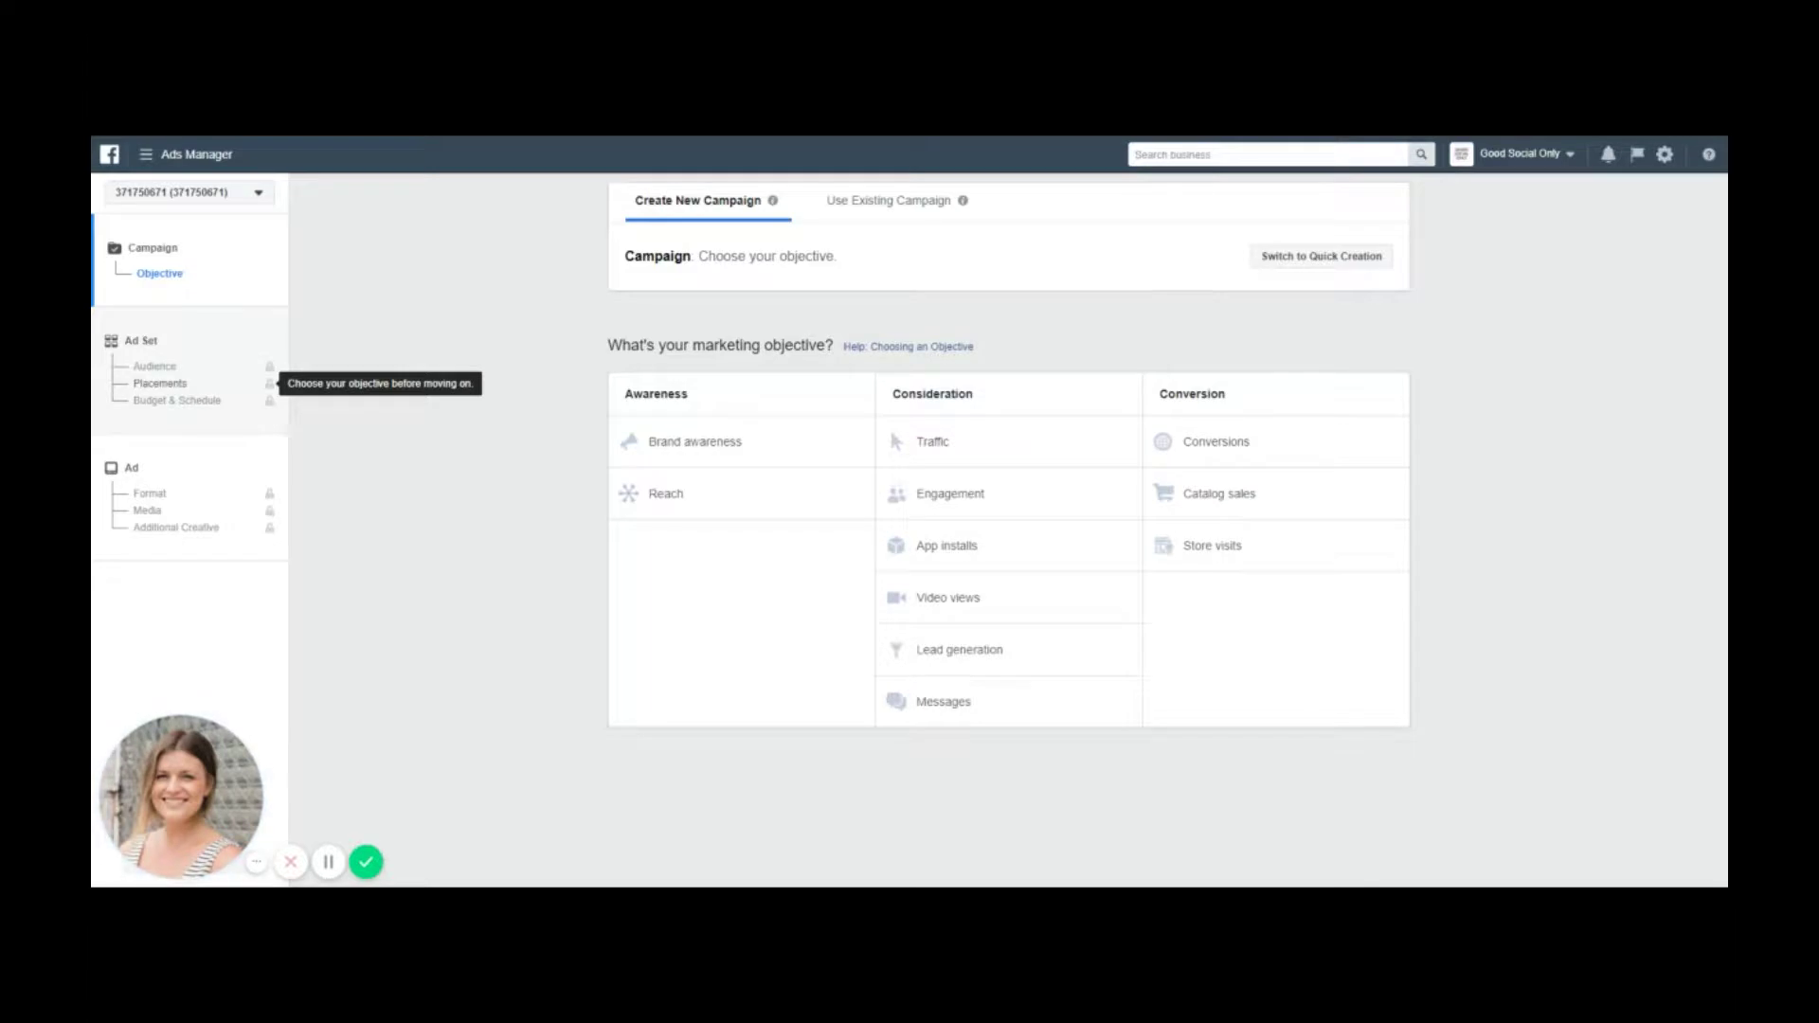
# Pick Traffic as the objective for the Traffic Test campaign and continue to the ad set
pyautogui.click(991, 453)
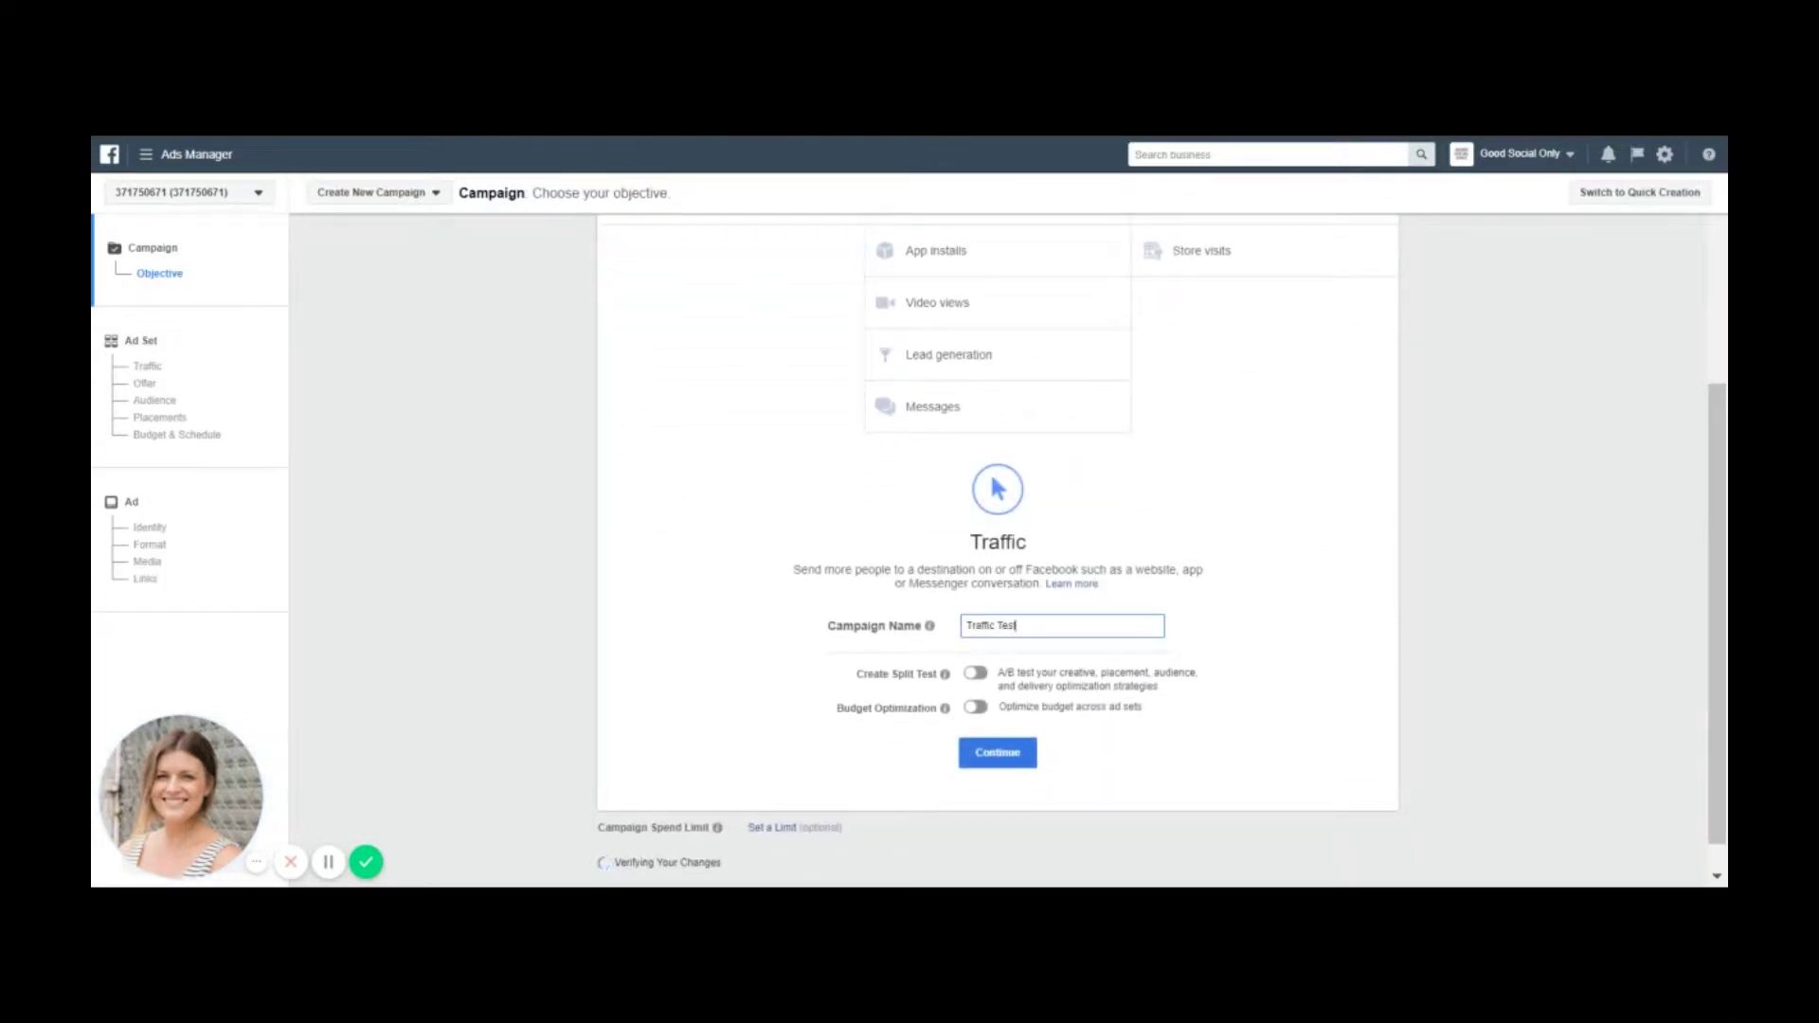
pyautogui.click(995, 753)
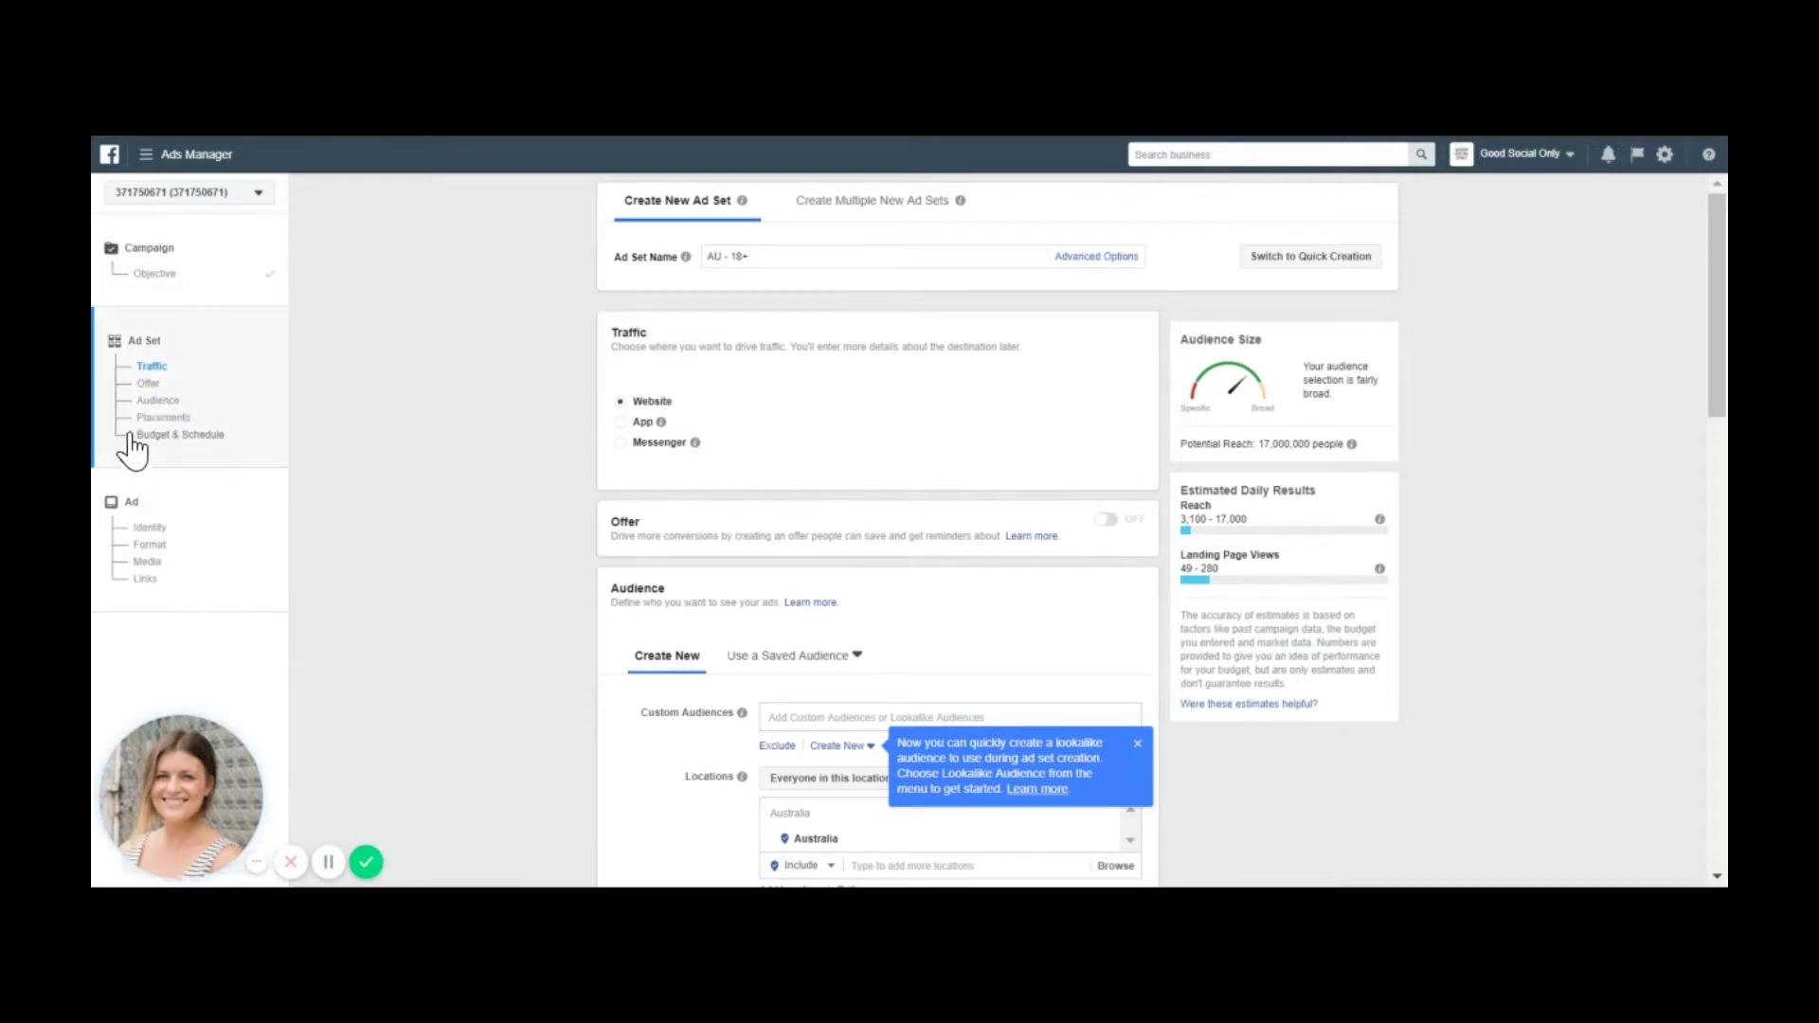
pyautogui.scroll(-4, 843, 549)
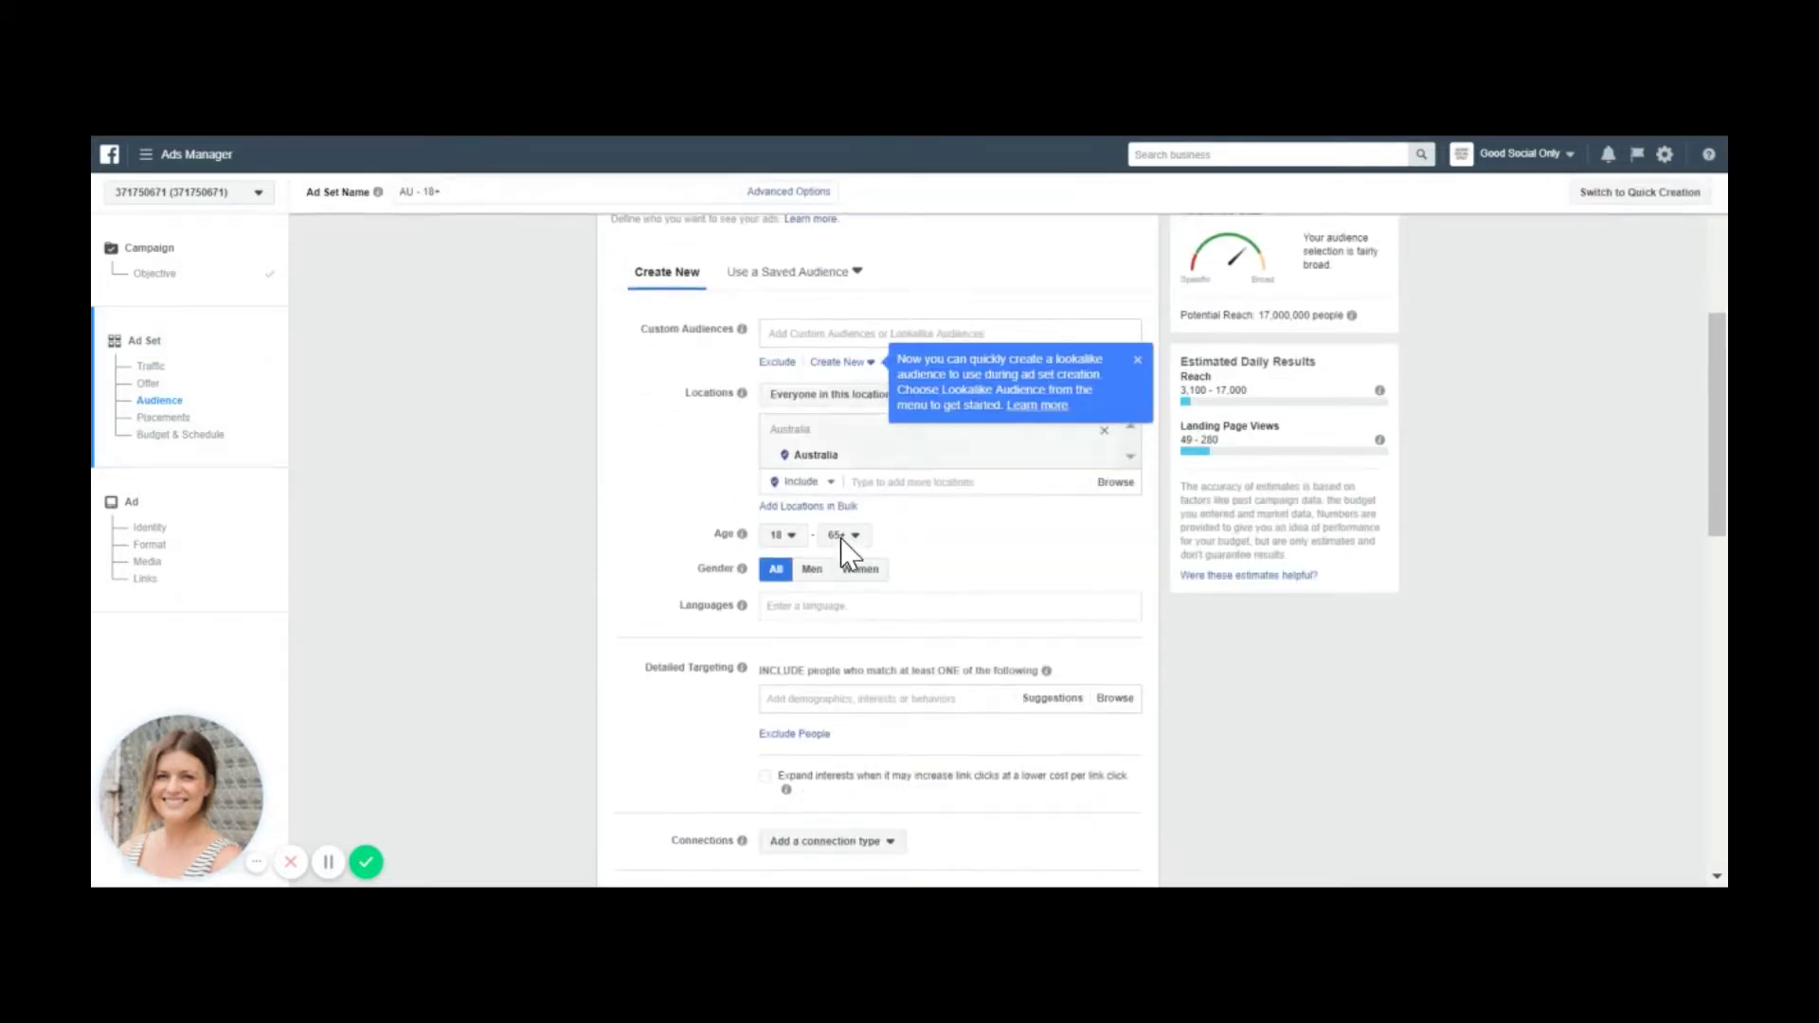
pyautogui.scroll(-15, 843, 547)
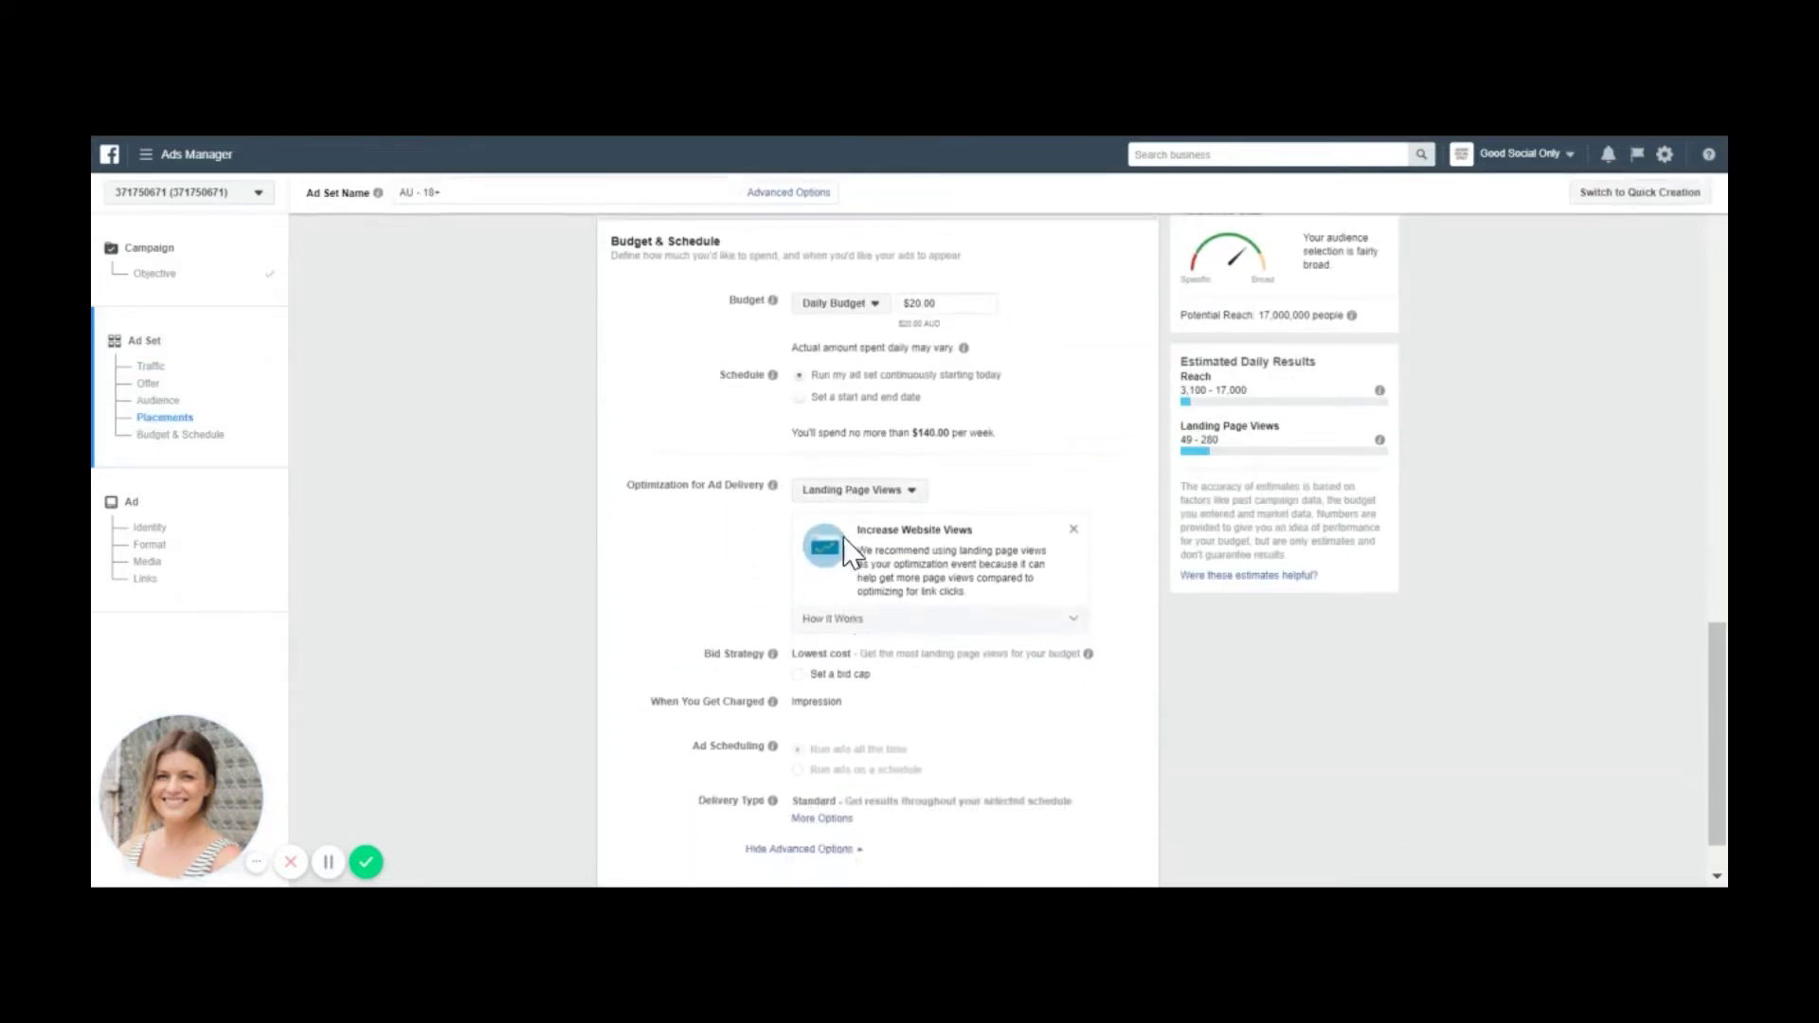
pyautogui.scroll(5, 850, 552)
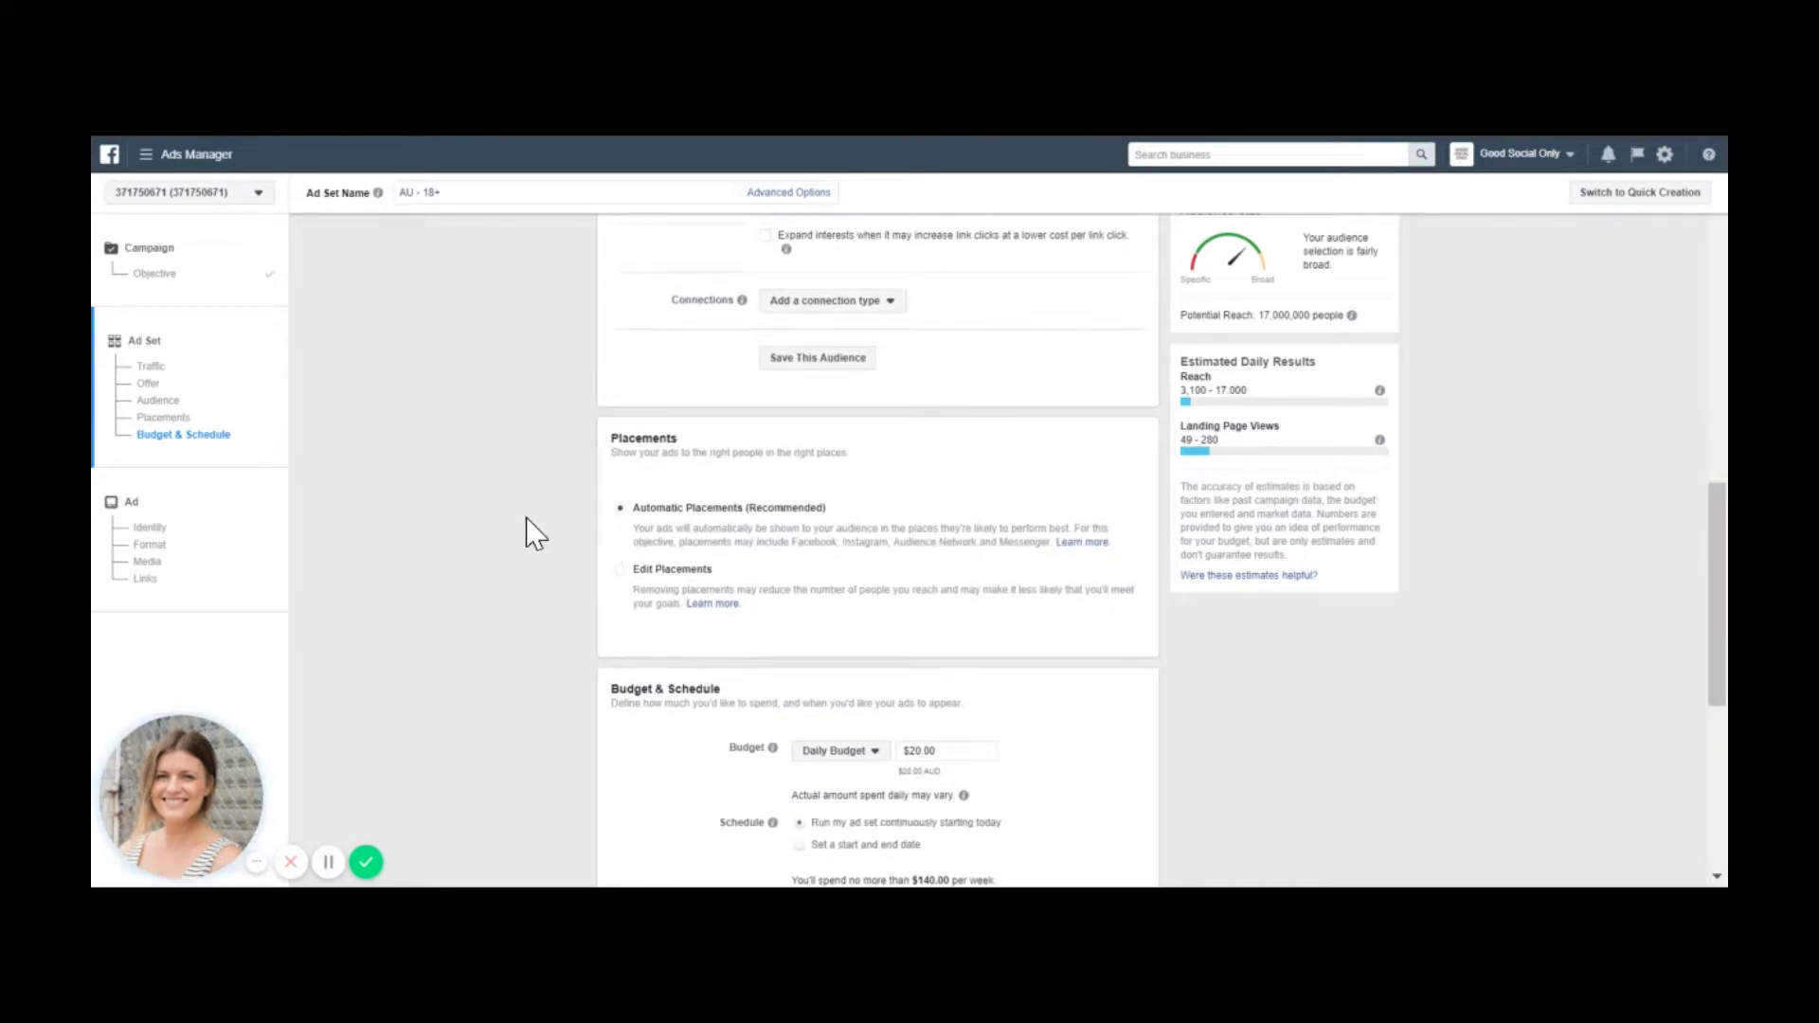
pyautogui.moveTo(686, 509); pyautogui.dragTo(838, 519)
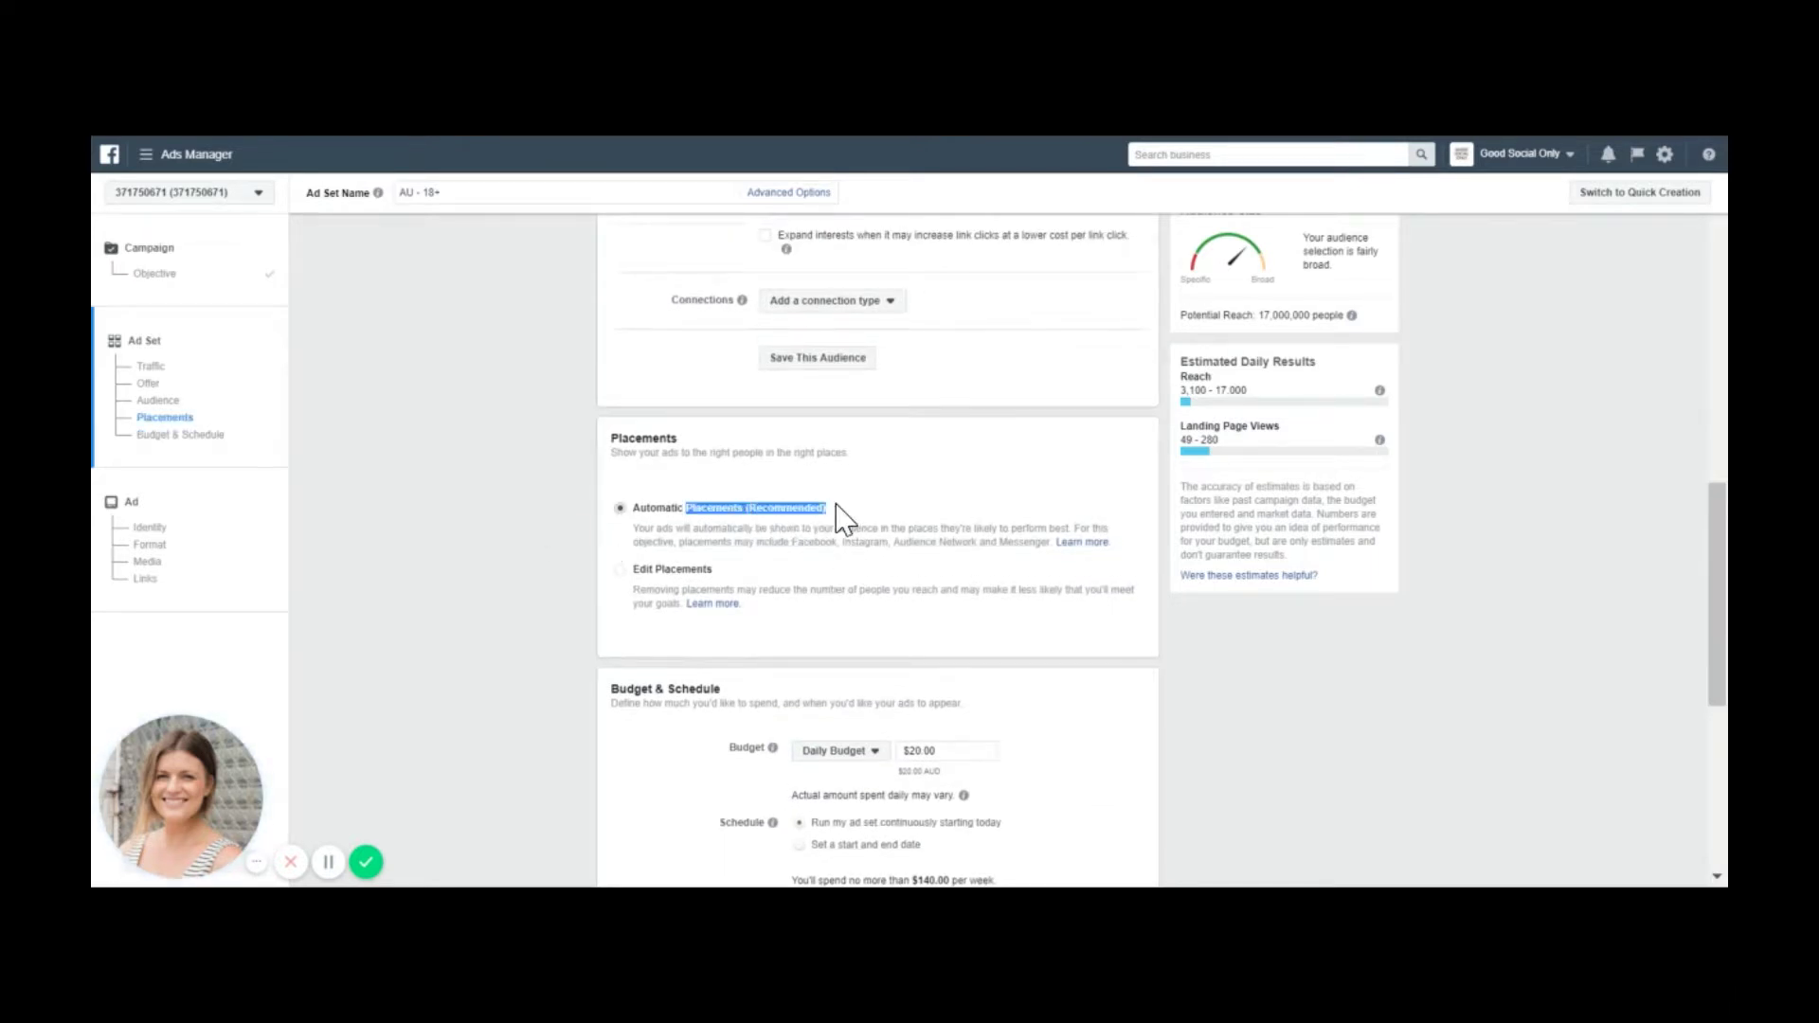
pyautogui.tripleClick(837, 505)
pyautogui.click(750, 529)
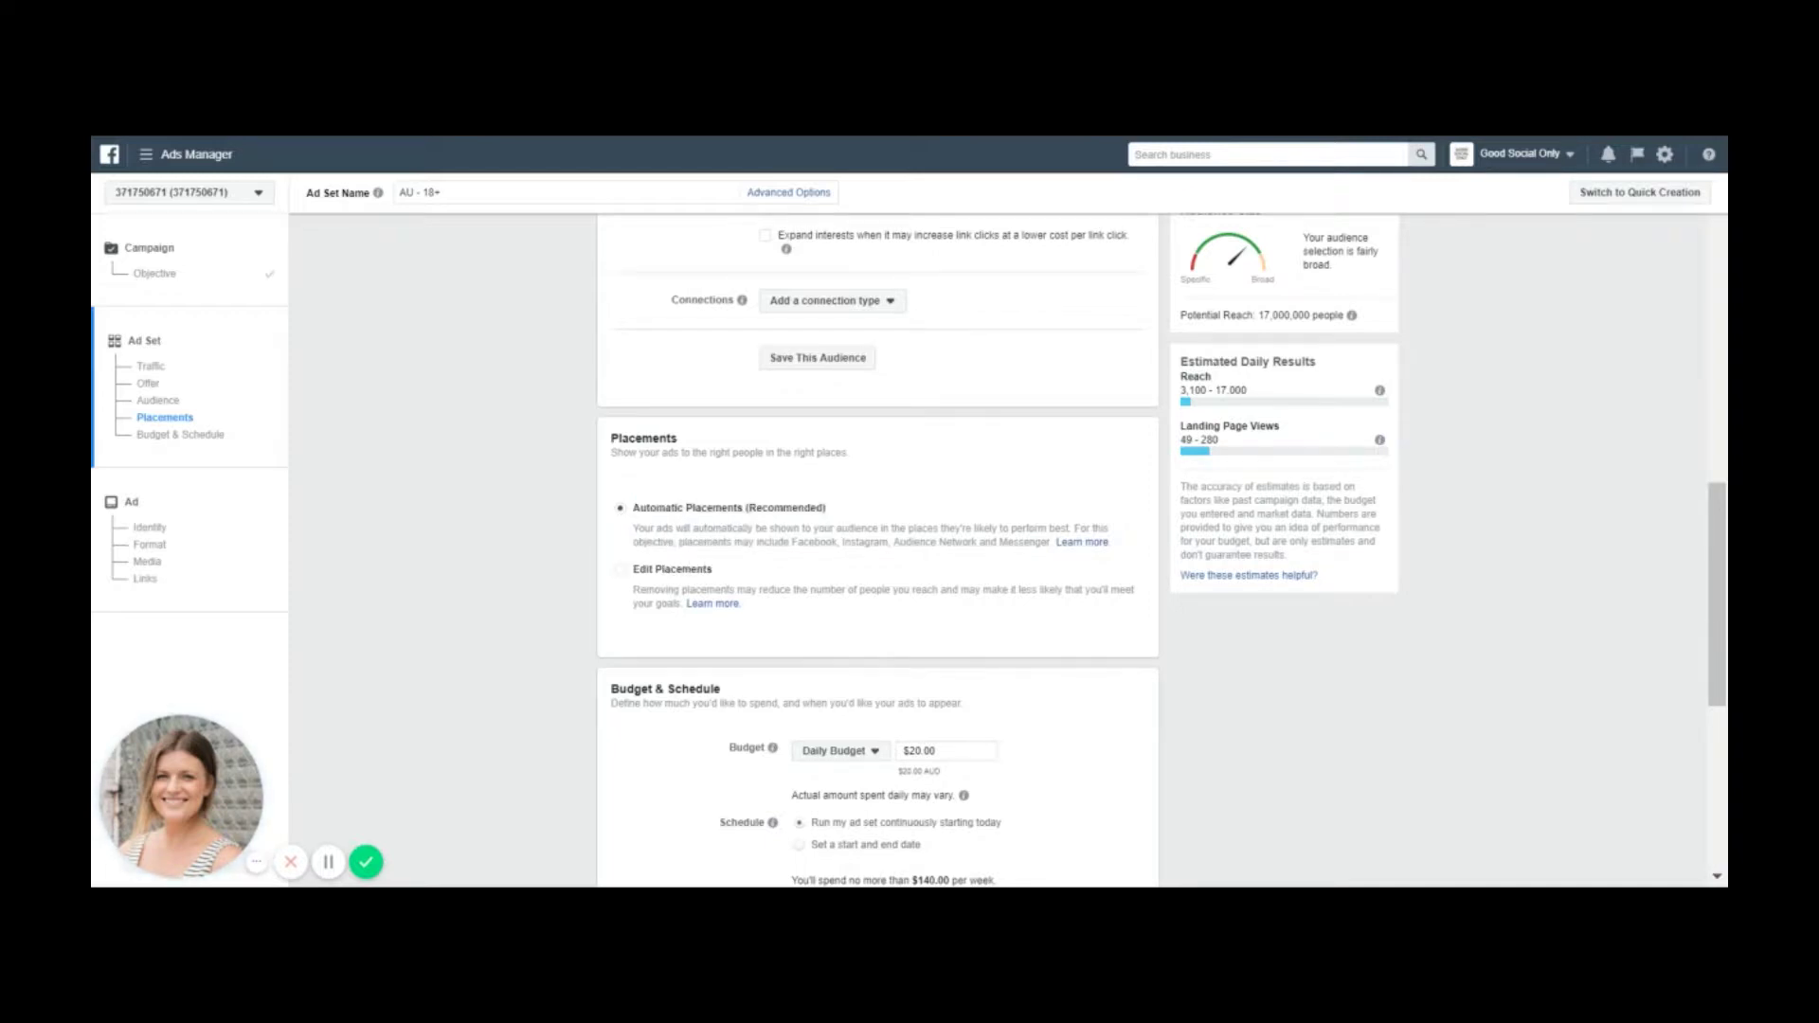
pyautogui.moveTo(1072, 529); pyautogui.dragTo(945, 528)
pyautogui.click(936, 513)
pyautogui.moveTo(1075, 528); pyautogui.dragTo(633, 528)
# Switch the ad set's placements from automatic to Edit Placements
pyautogui.click(871, 533)
pyautogui.click(622, 571)
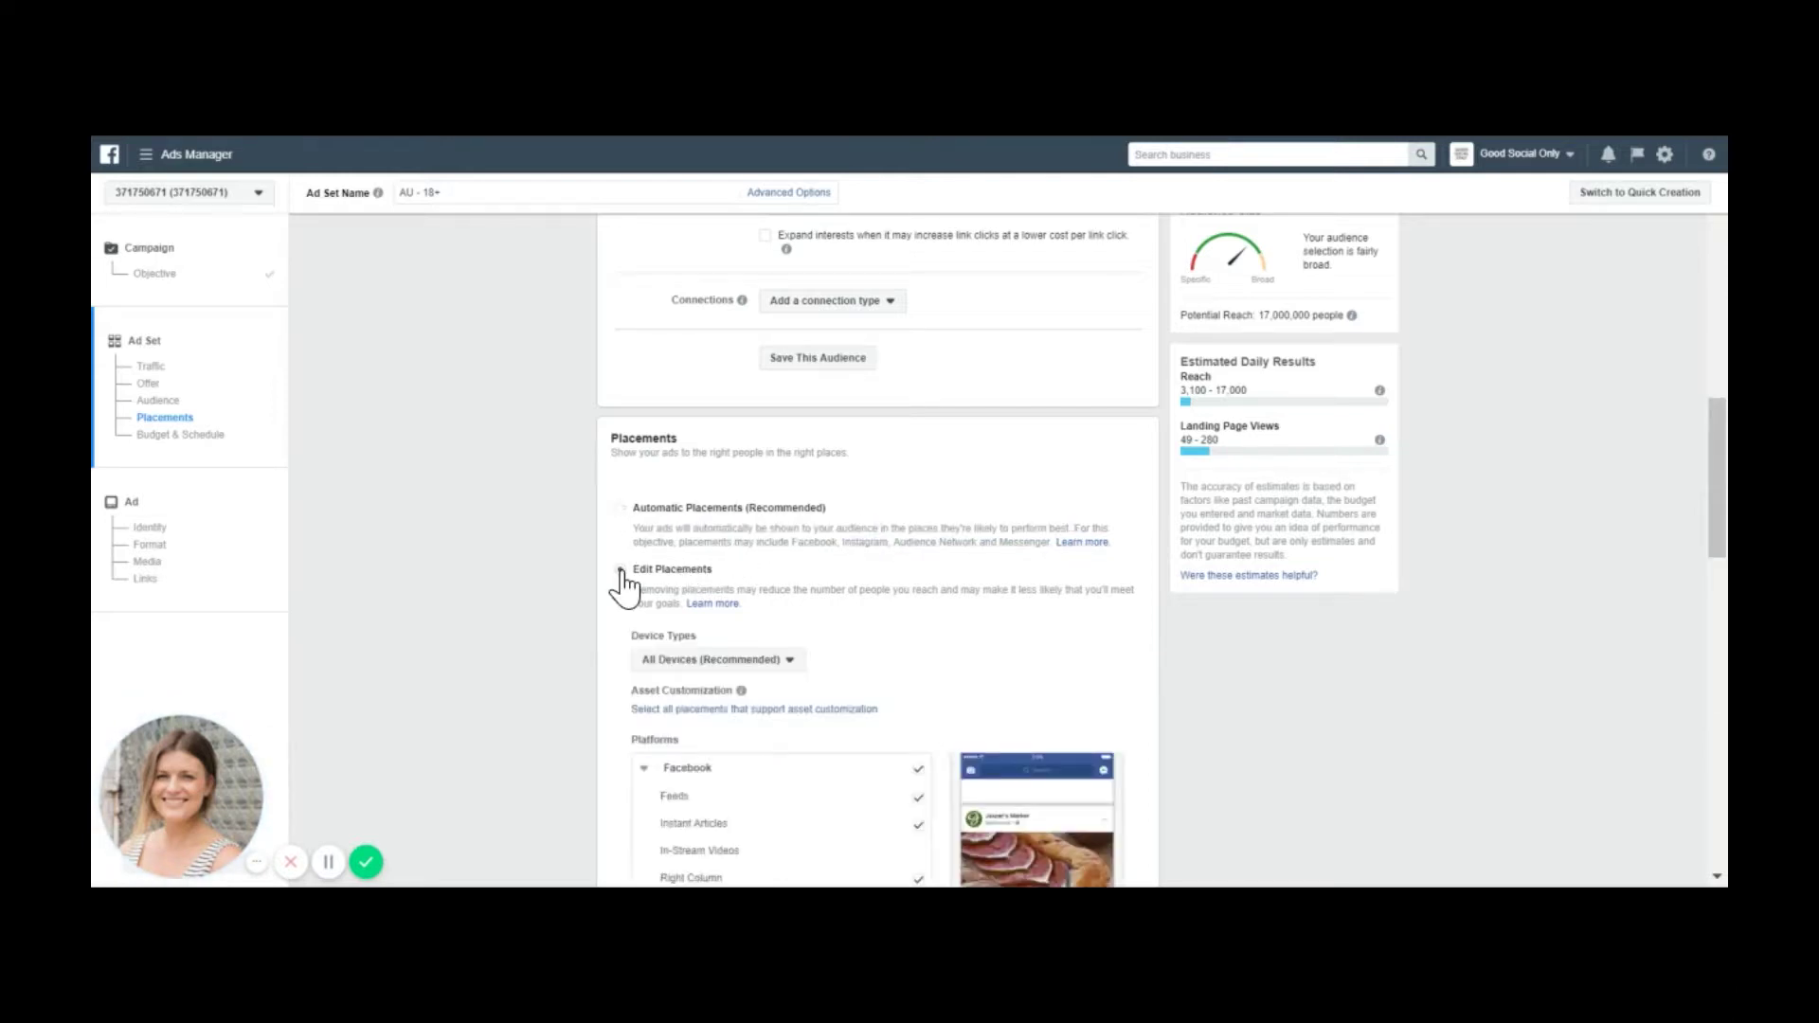
pyautogui.scroll(-3, 447, 563)
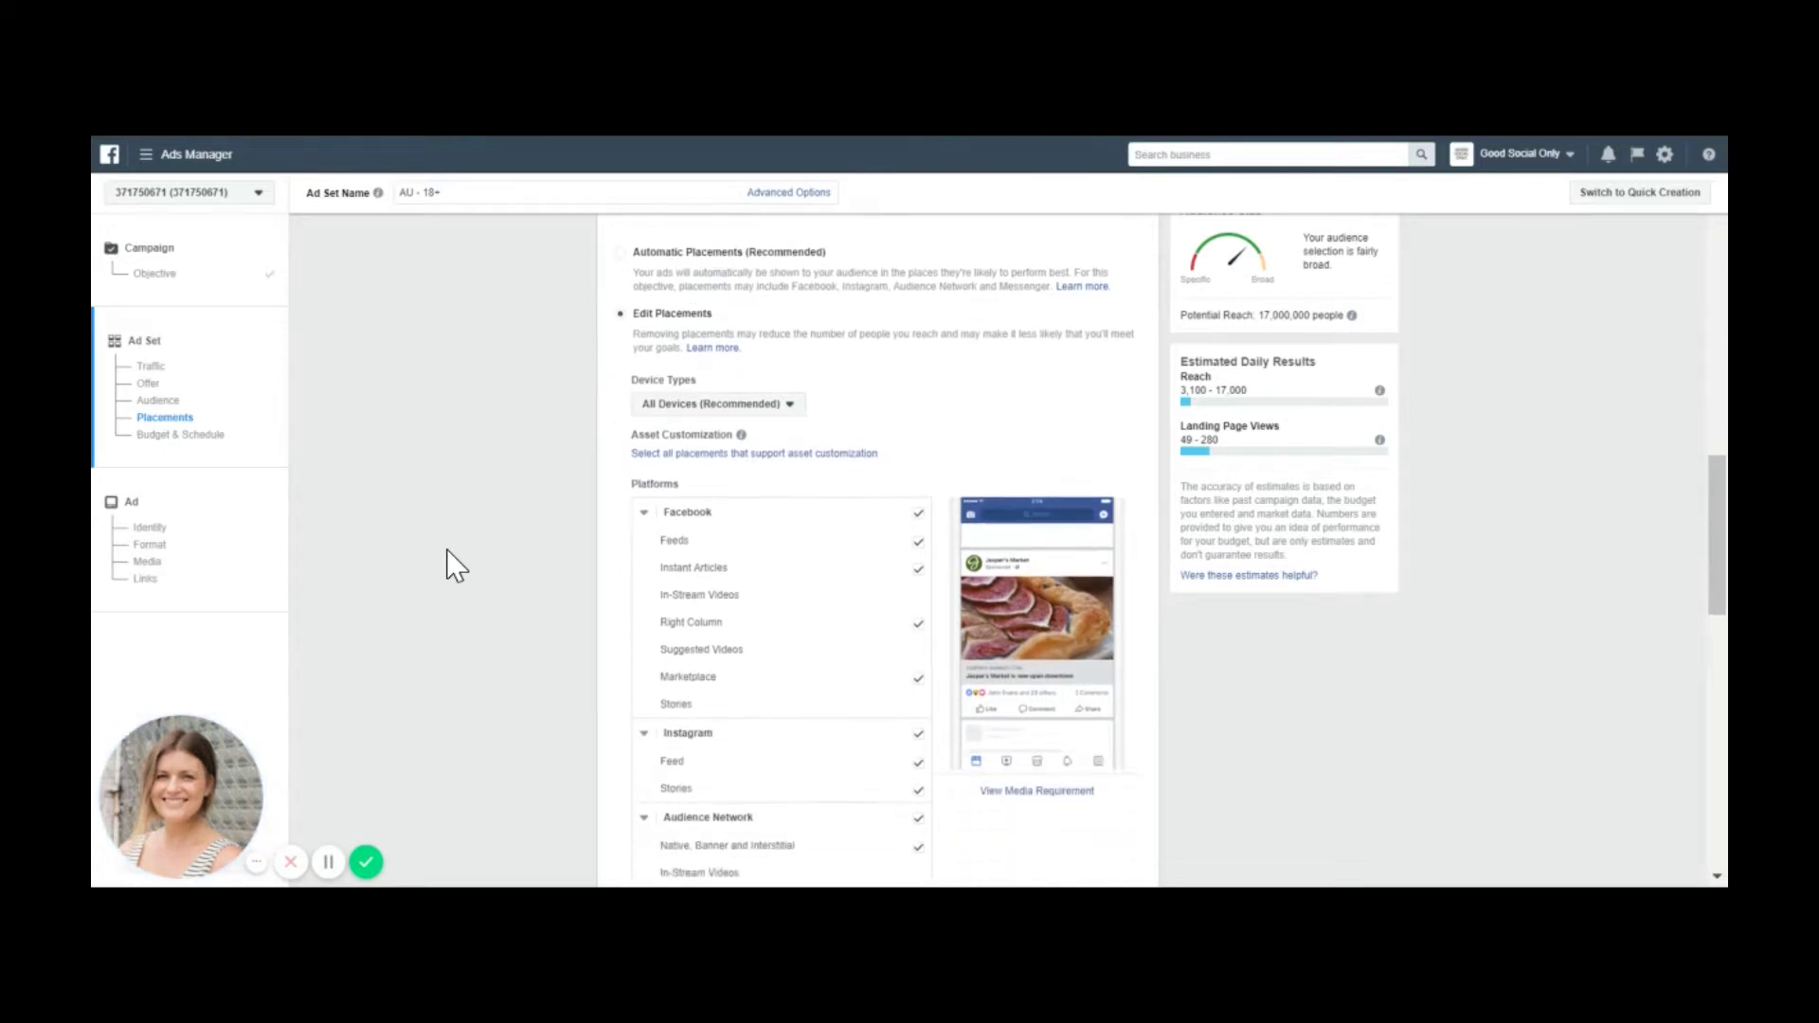
pyautogui.scroll(-2, 456, 563)
# Keep Device Types on Mobile and Specific Mobile Devices on All Mobile Devices
pyautogui.click(790, 276)
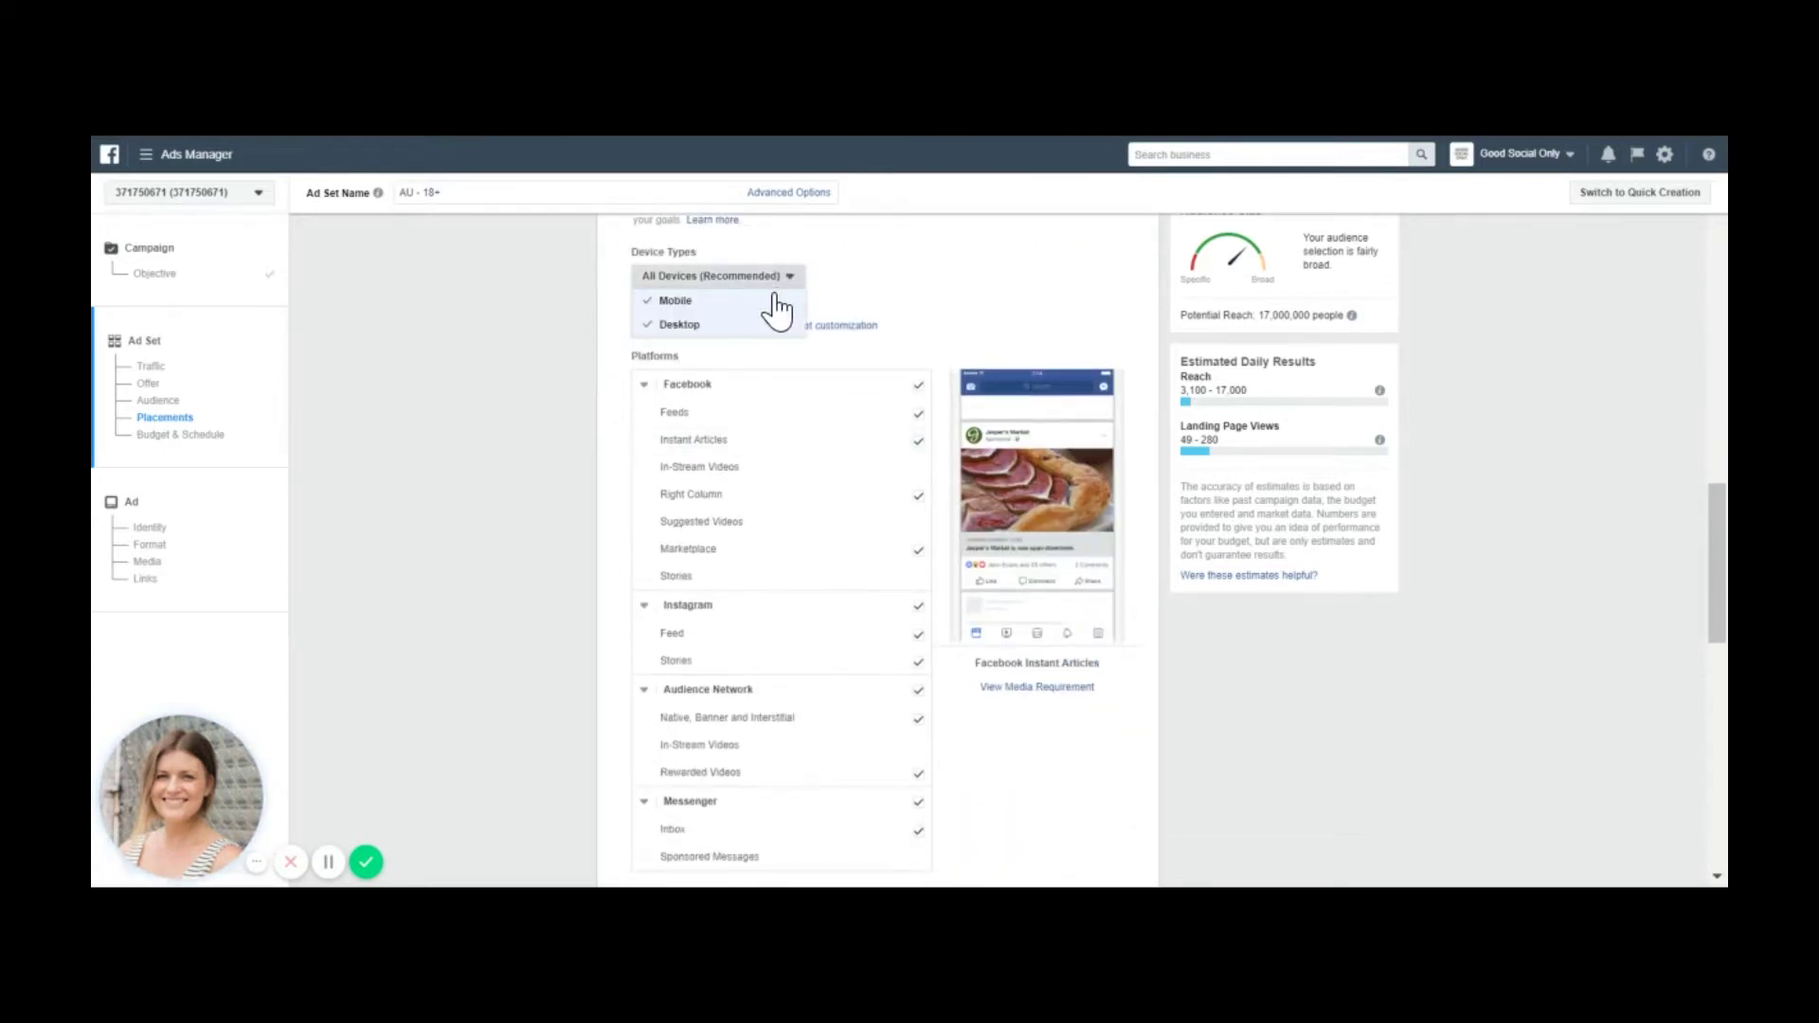
pyautogui.click(774, 301)
pyautogui.moveTo(701, 294)
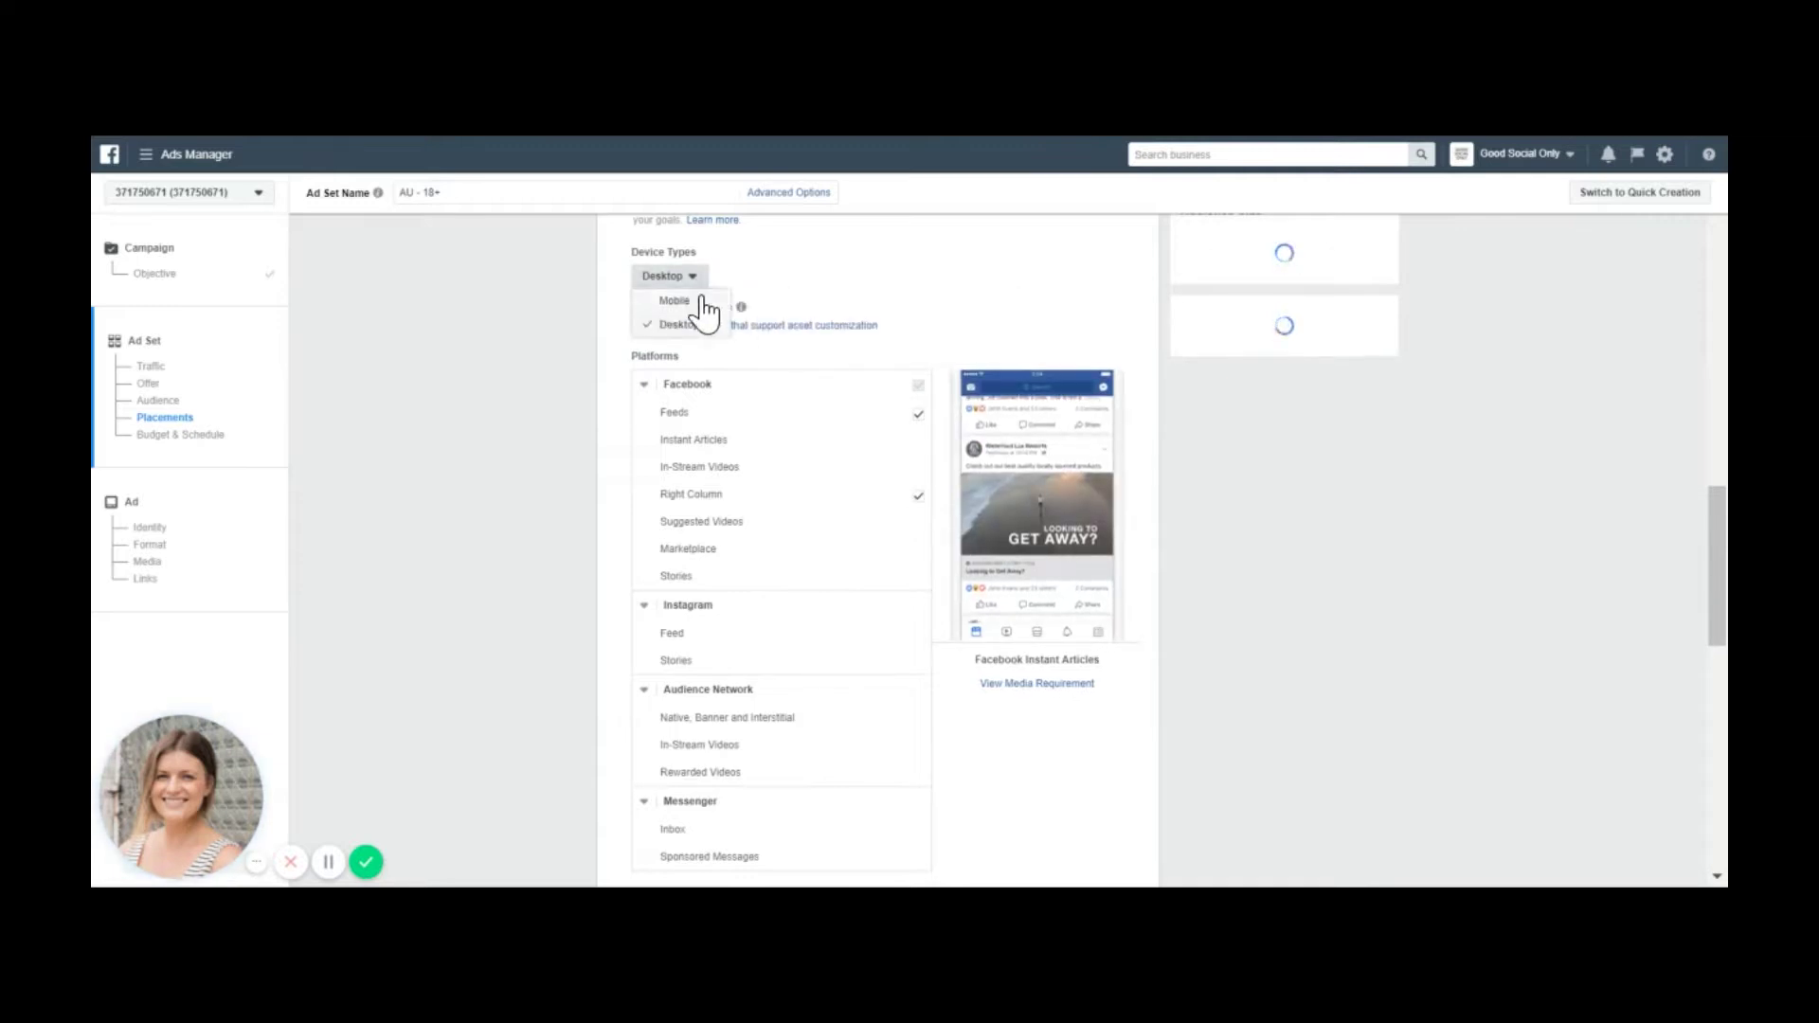
pyautogui.click(722, 301)
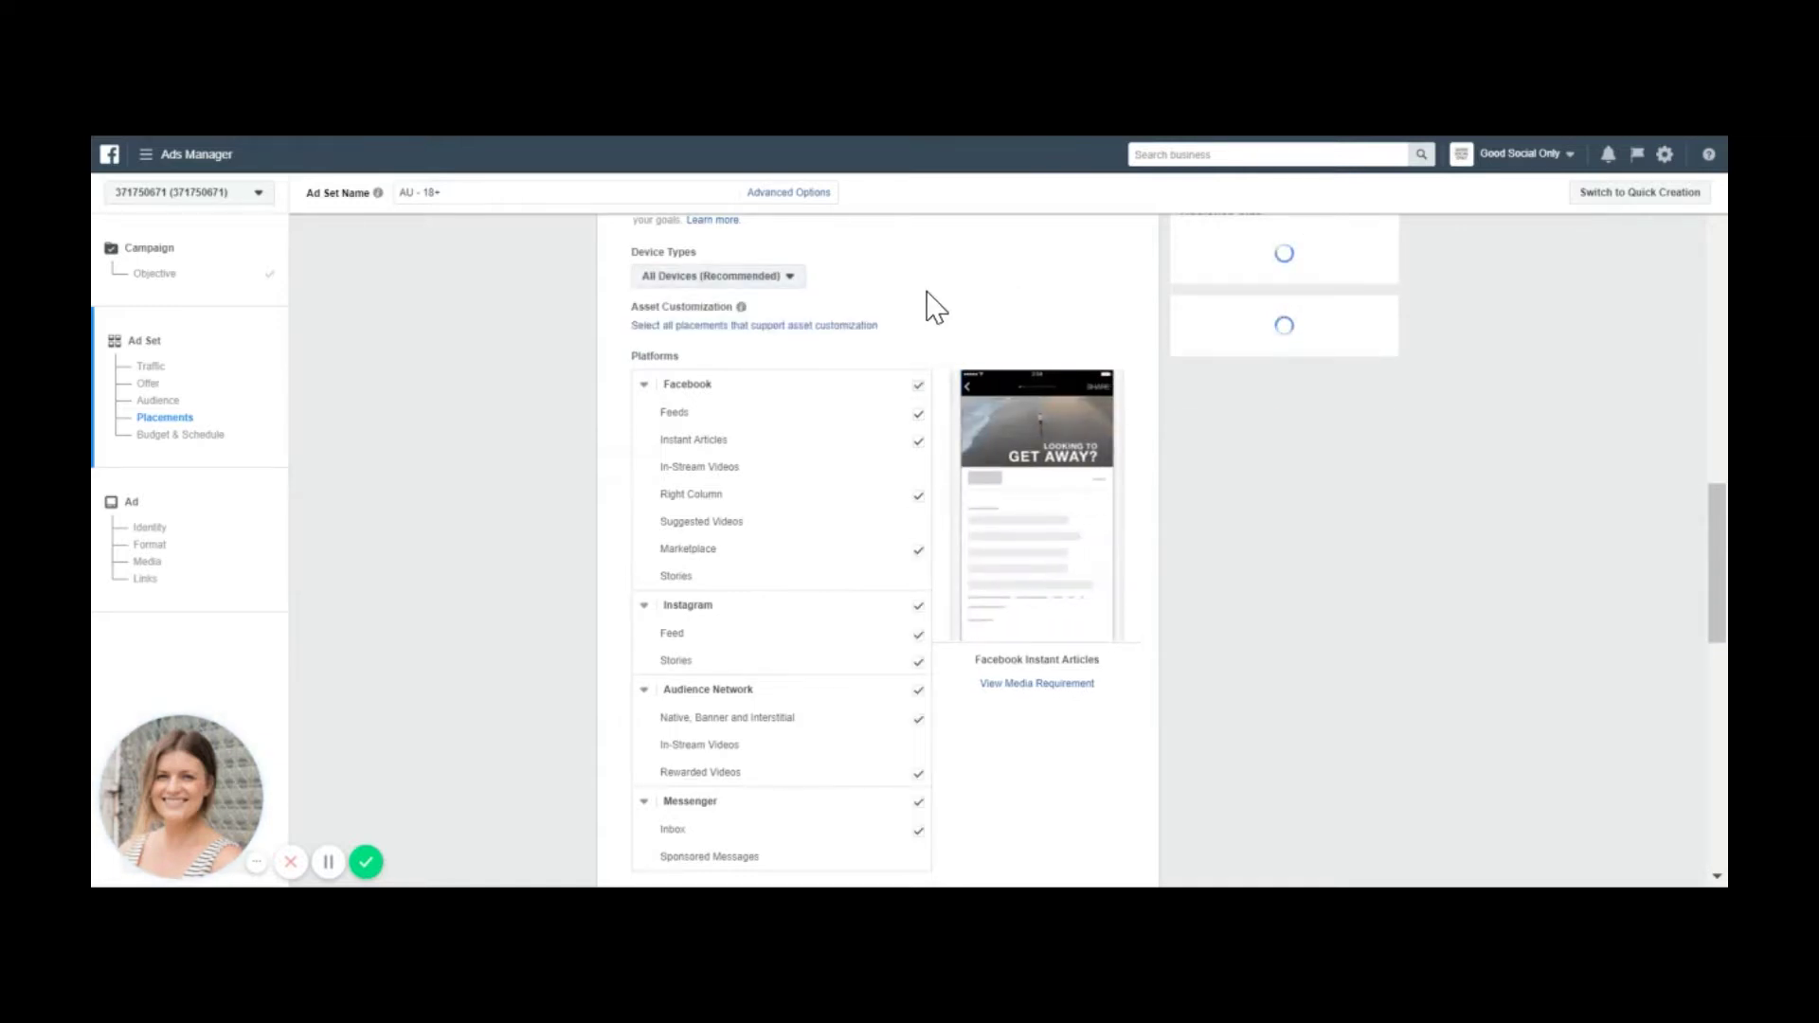
pyautogui.scroll(-4, 928, 300)
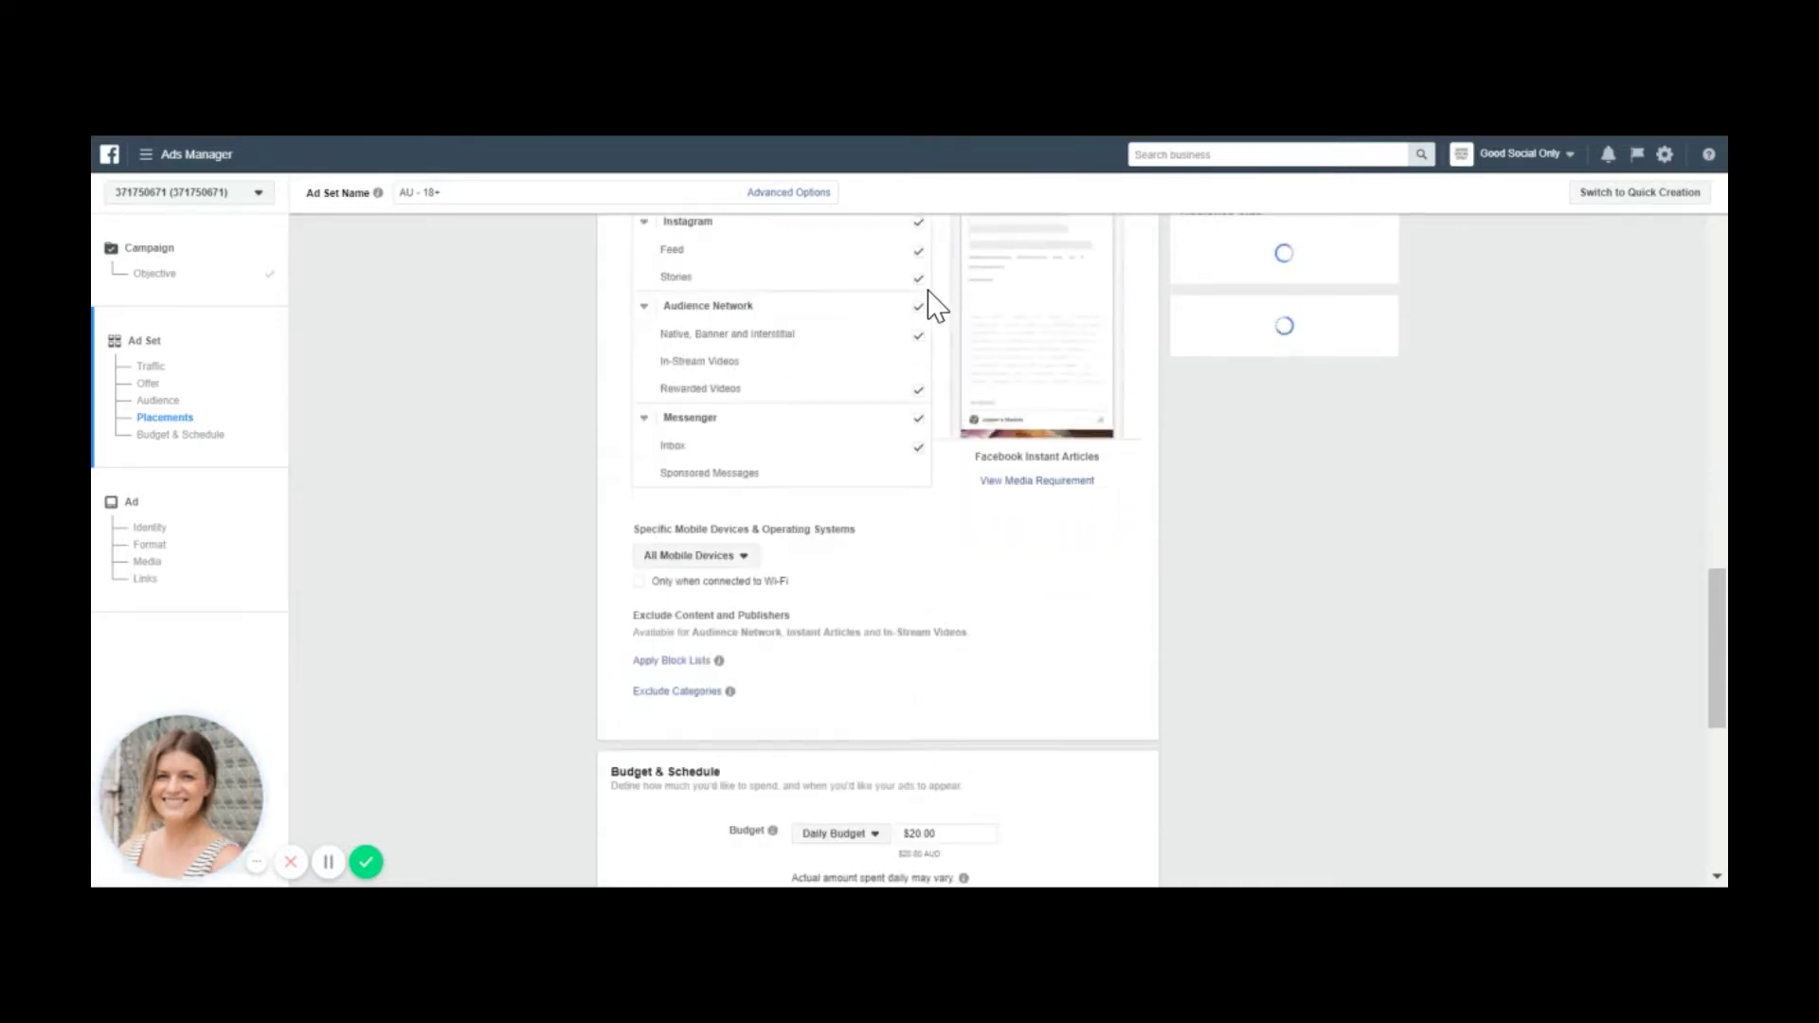
pyautogui.click(735, 559)
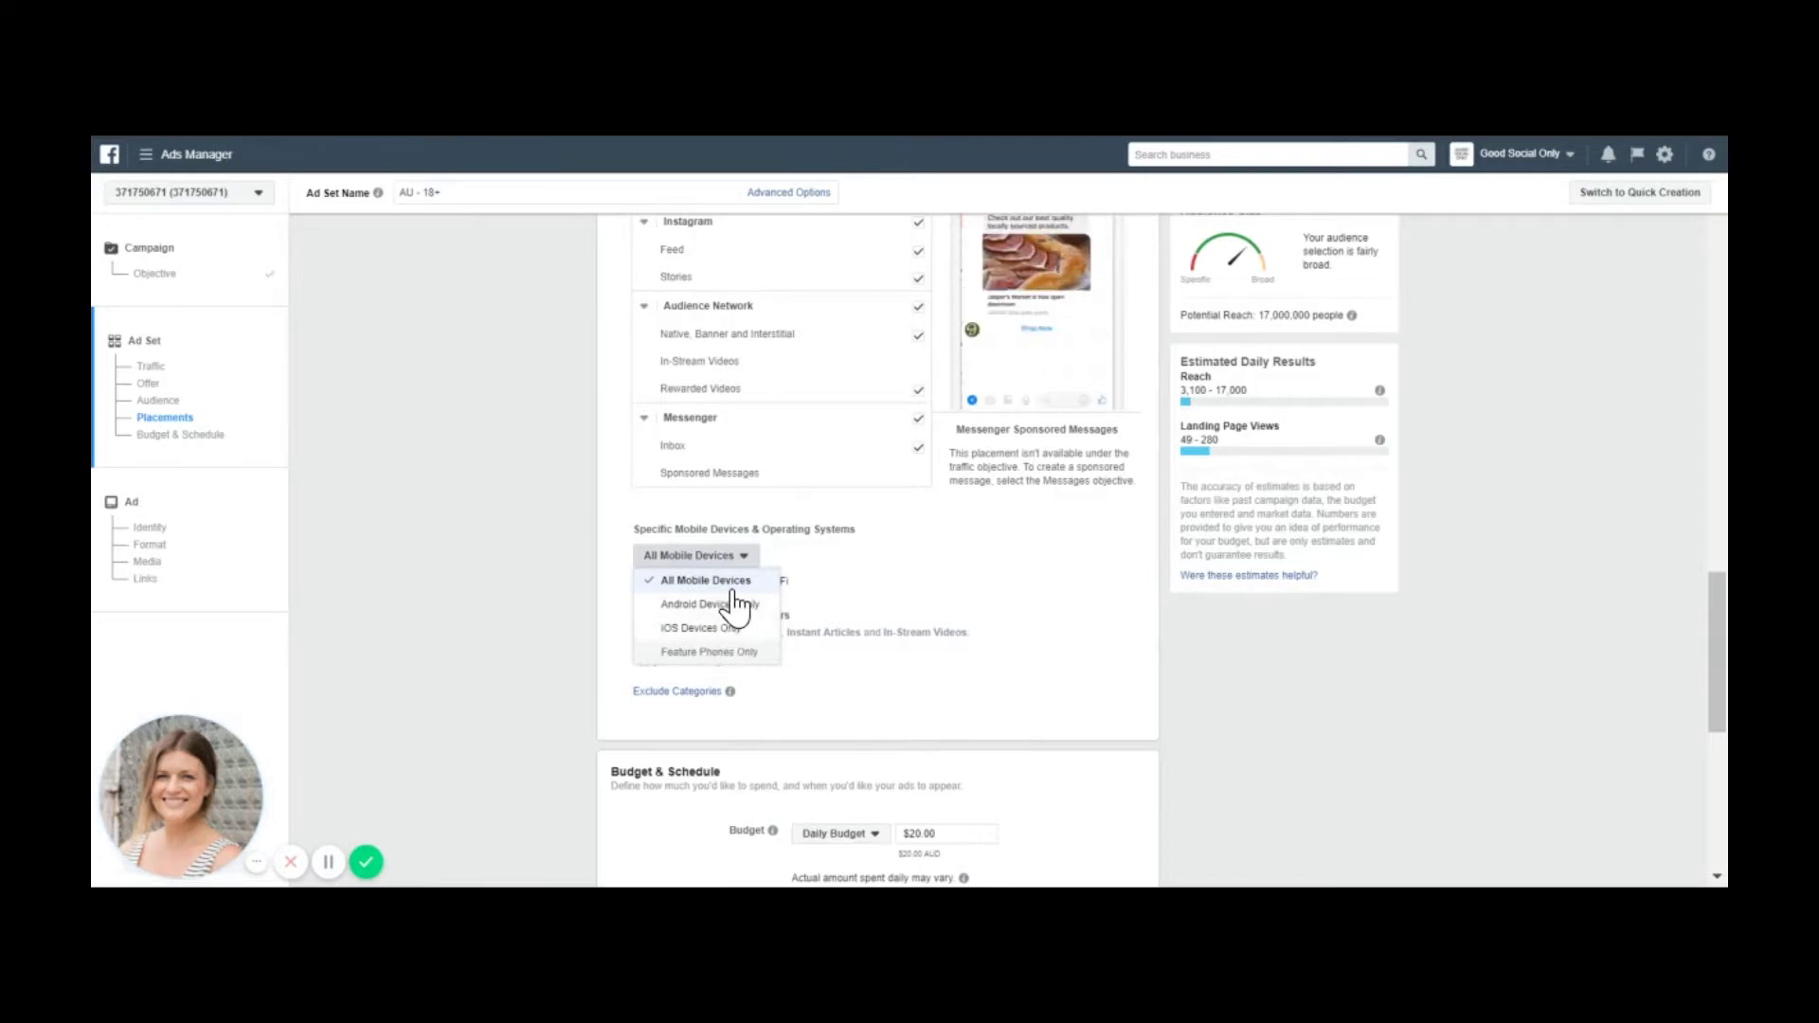
pyautogui.click(947, 597)
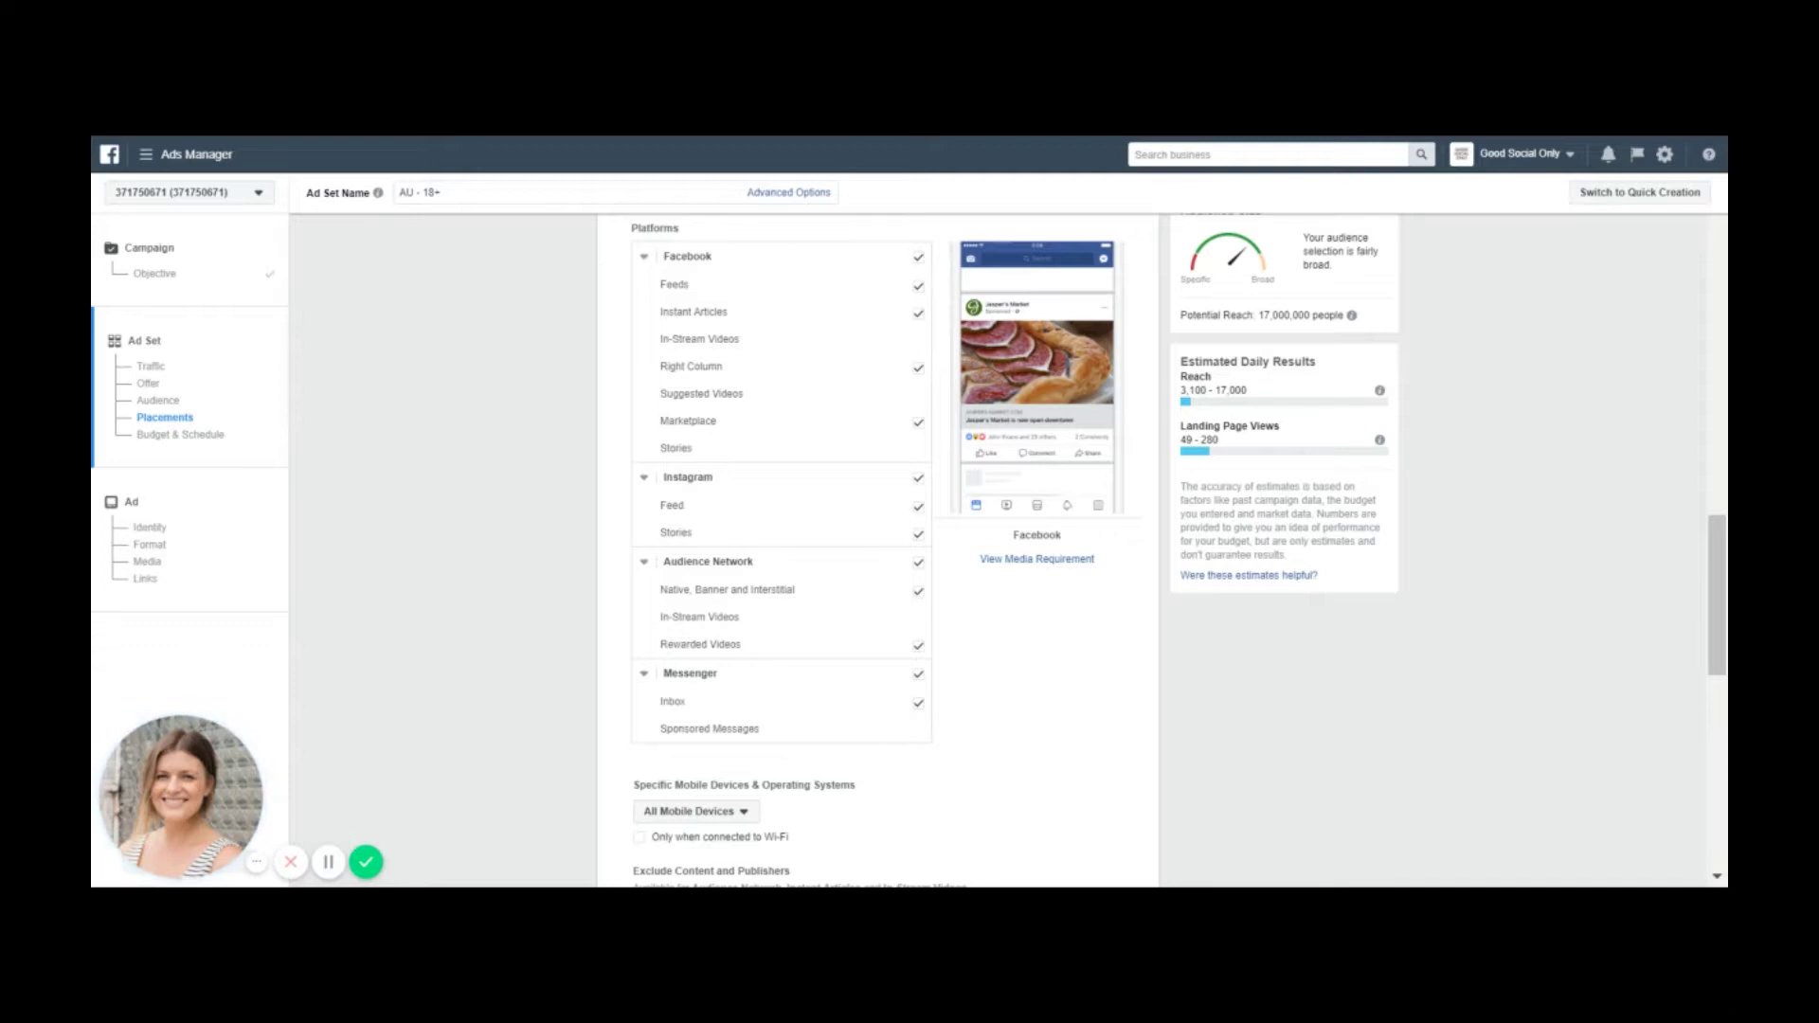
# Uncheck the Instagram platform after briefly re-enabling it, leaving Feed and Stories unchecked
pyautogui.click(918, 478)
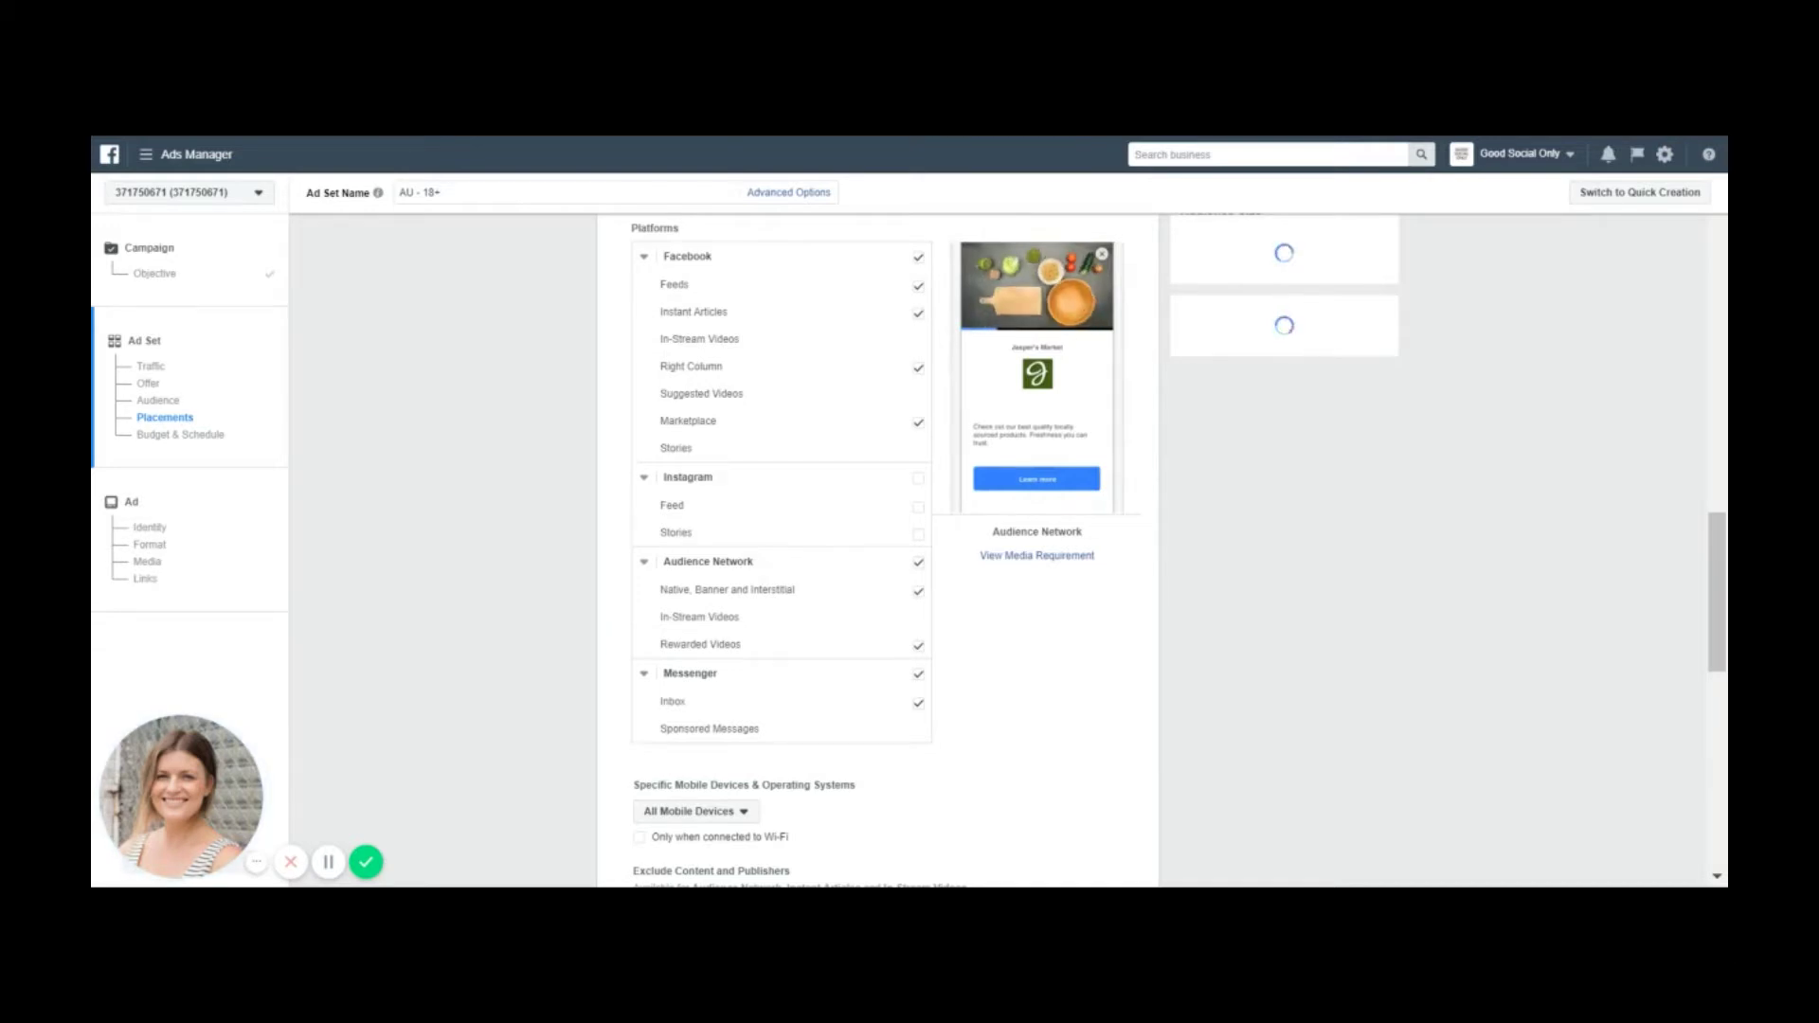
pyautogui.click(917, 481)
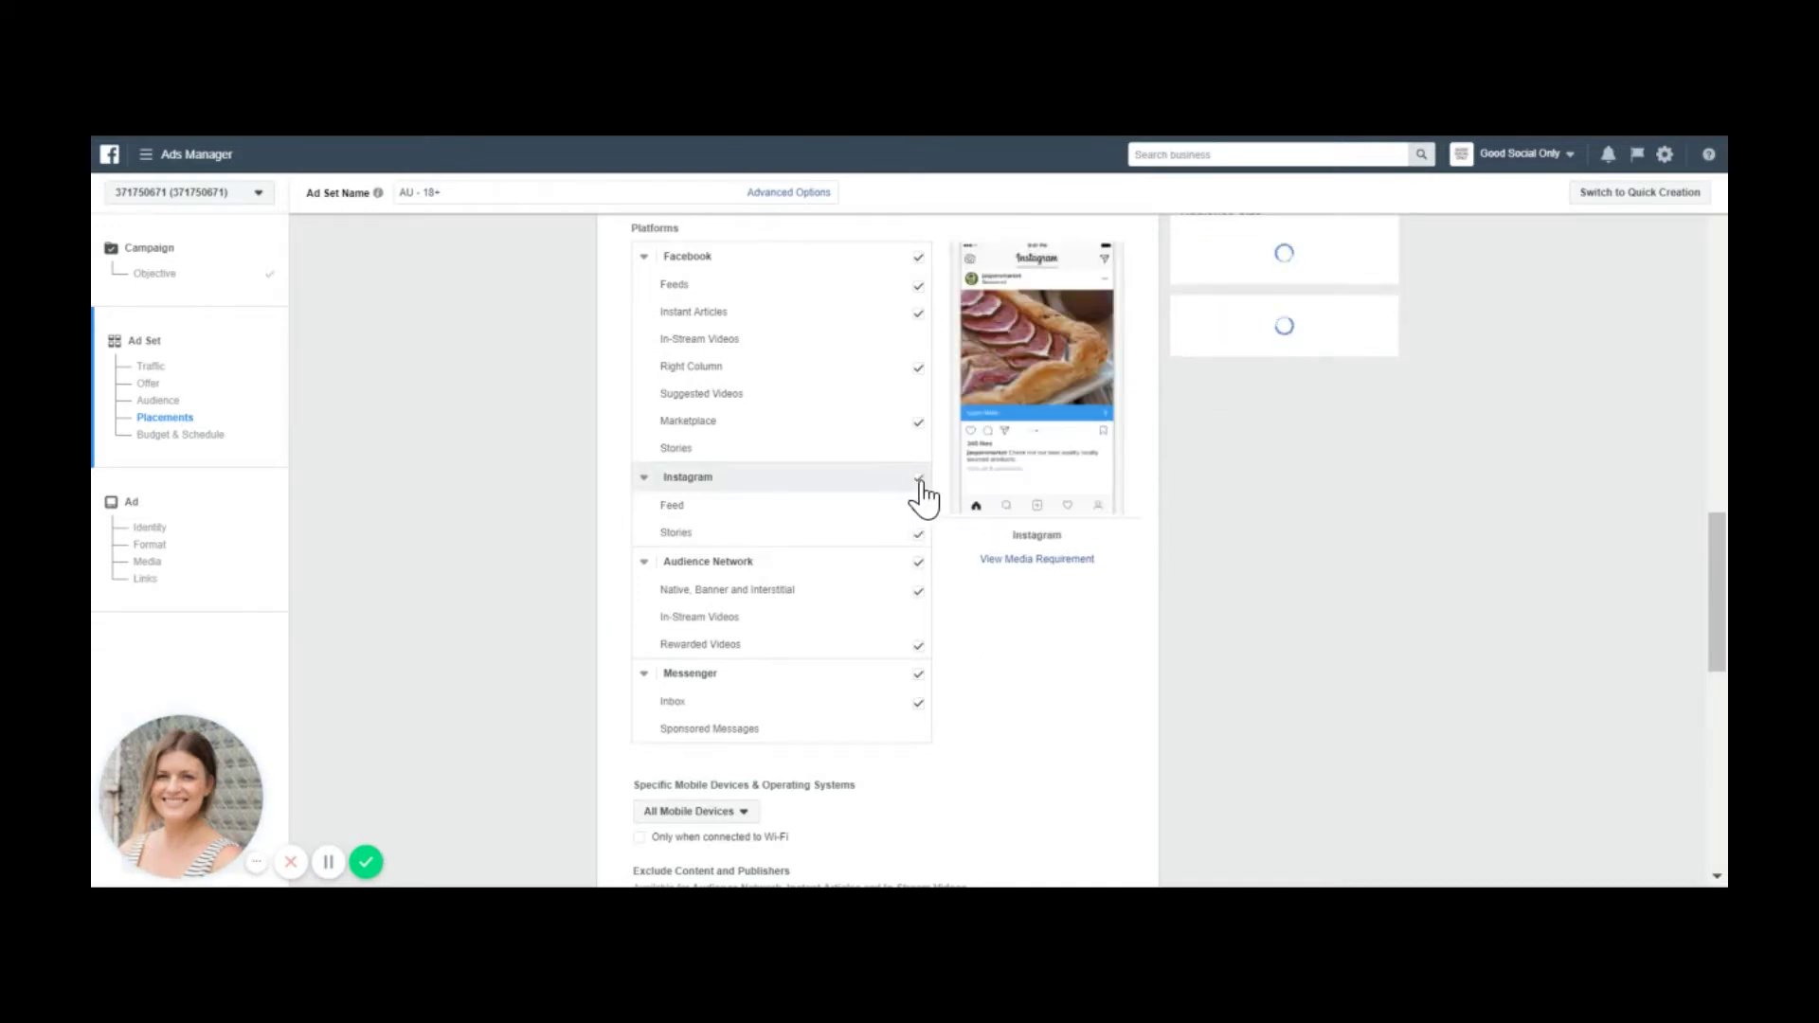
pyautogui.click(918, 505)
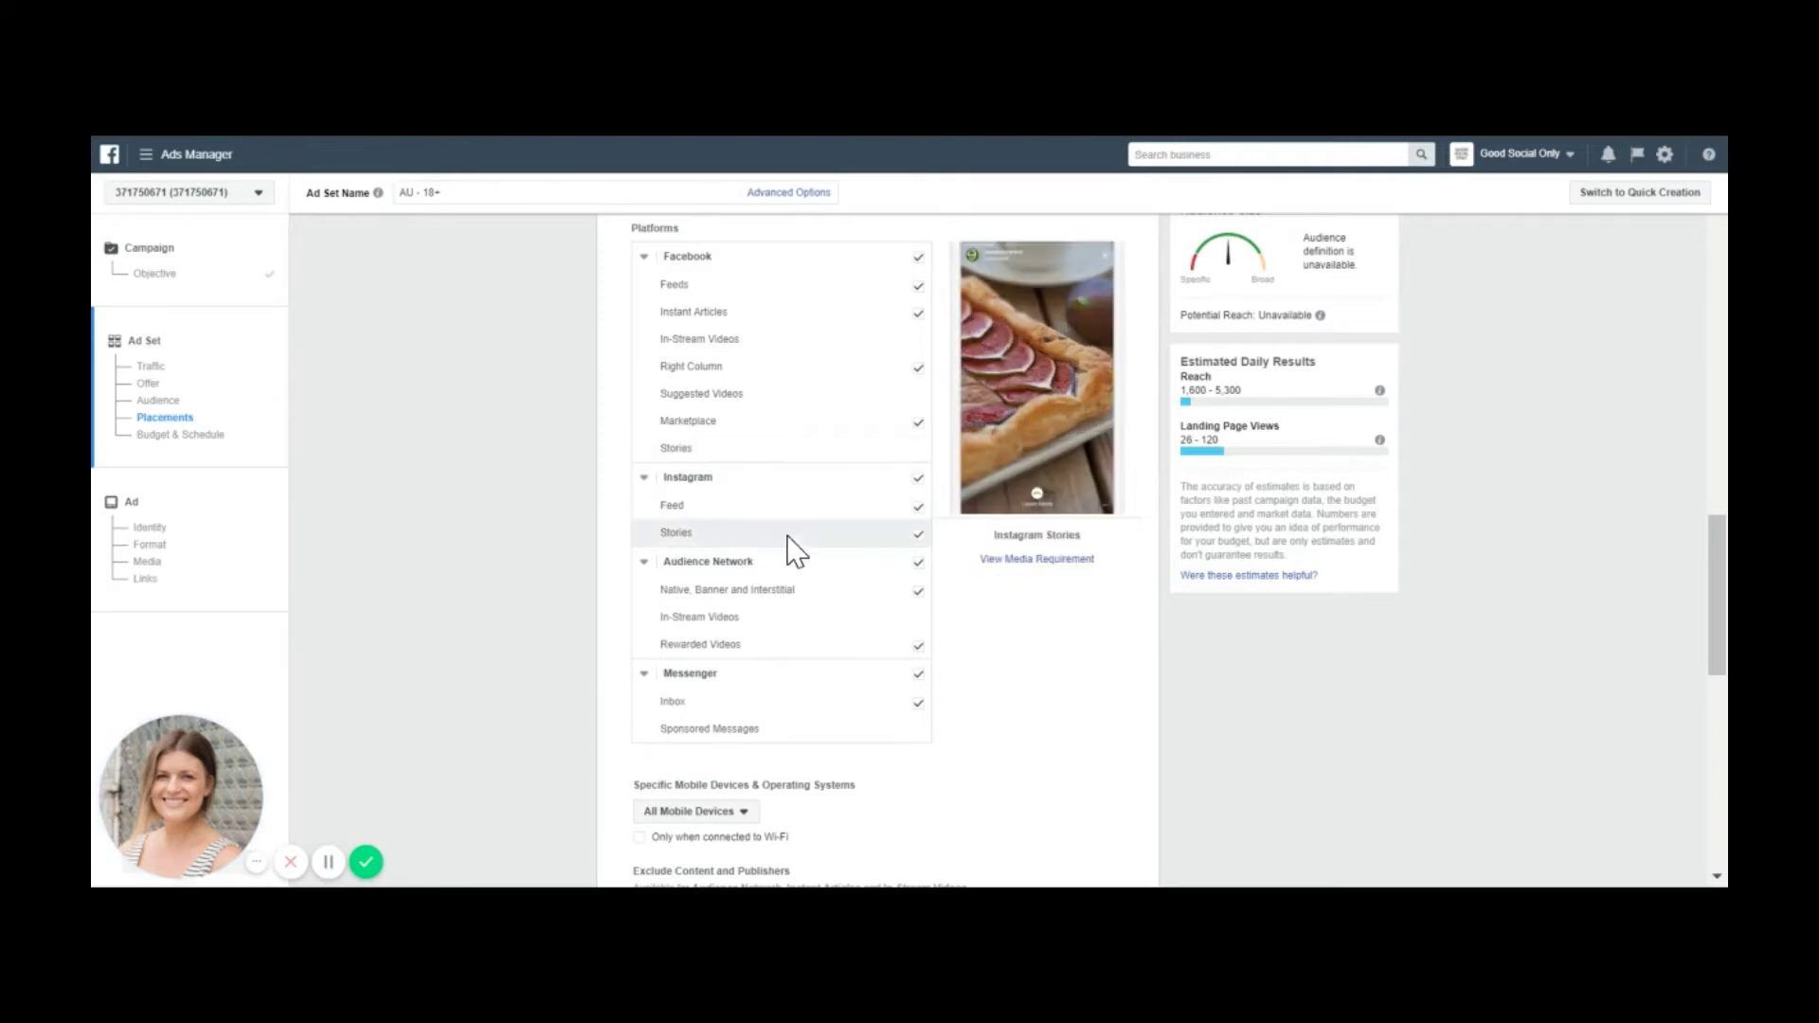
pyautogui.click(918, 478)
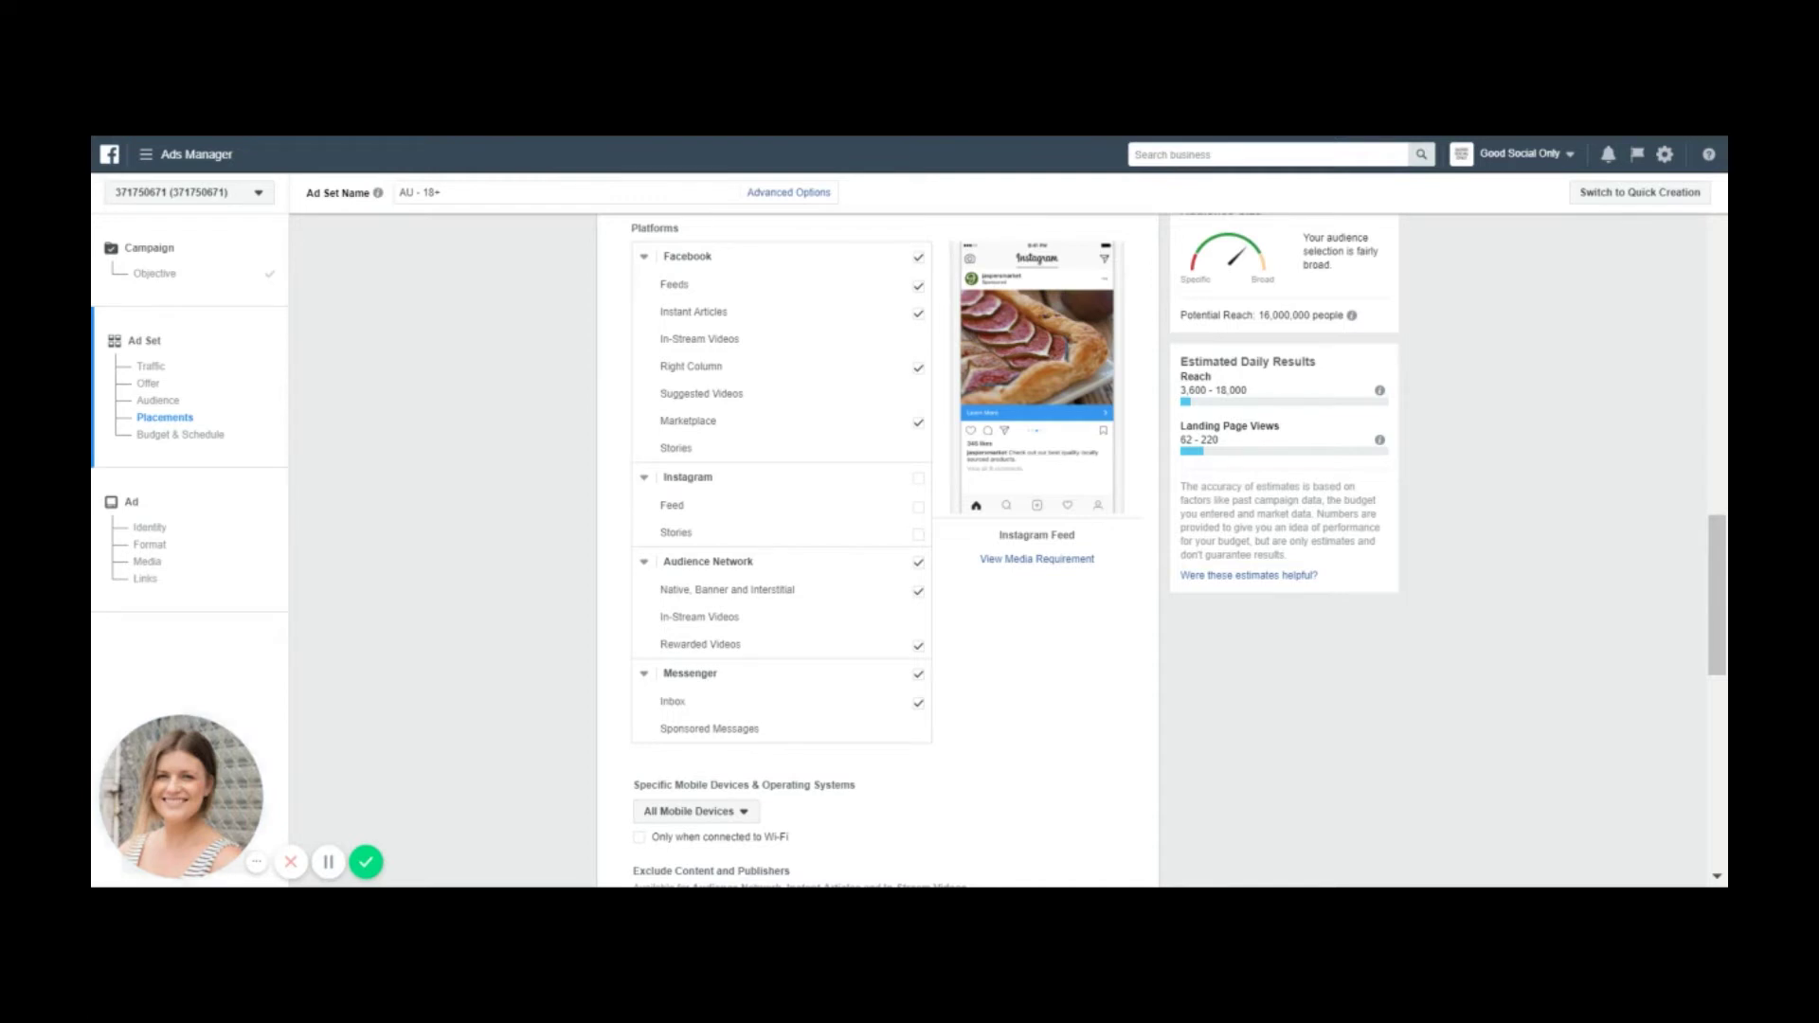
# Uncheck Right Column, keep Marketplace, and toggle Rewarded Videos and Native, Banner and Interstitial placements
pyautogui.click(917, 367)
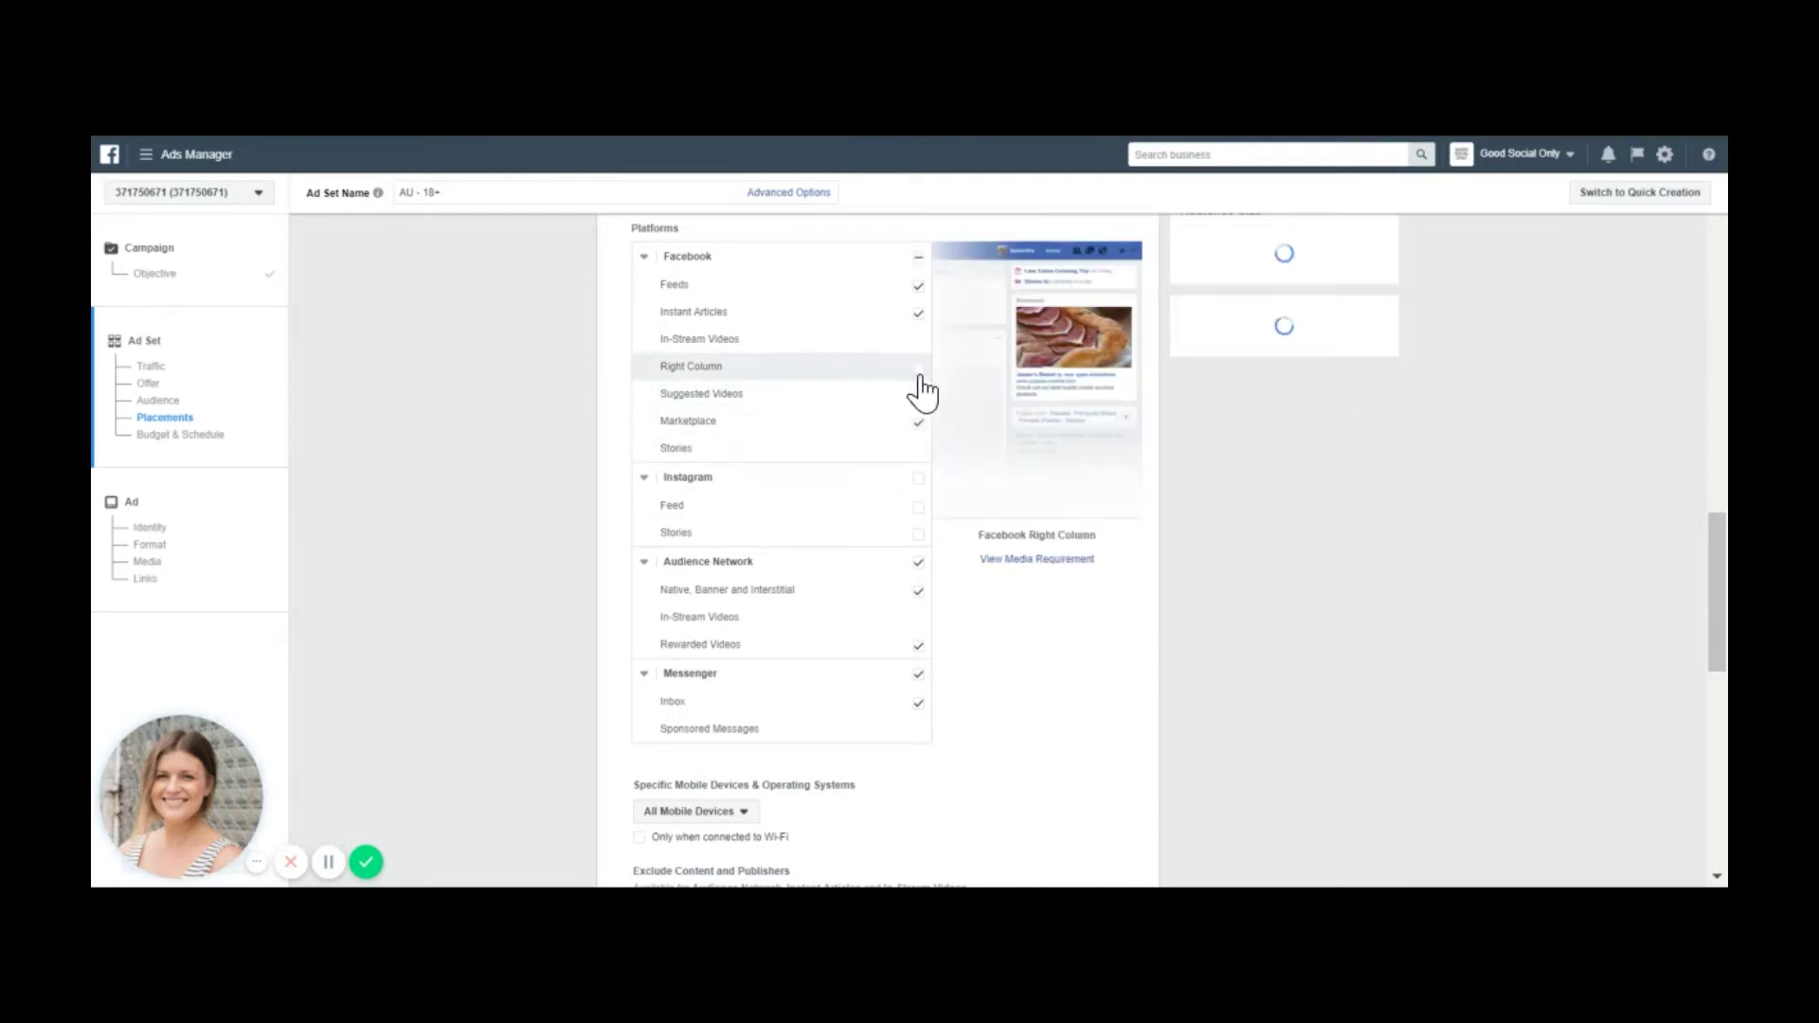
pyautogui.click(916, 422)
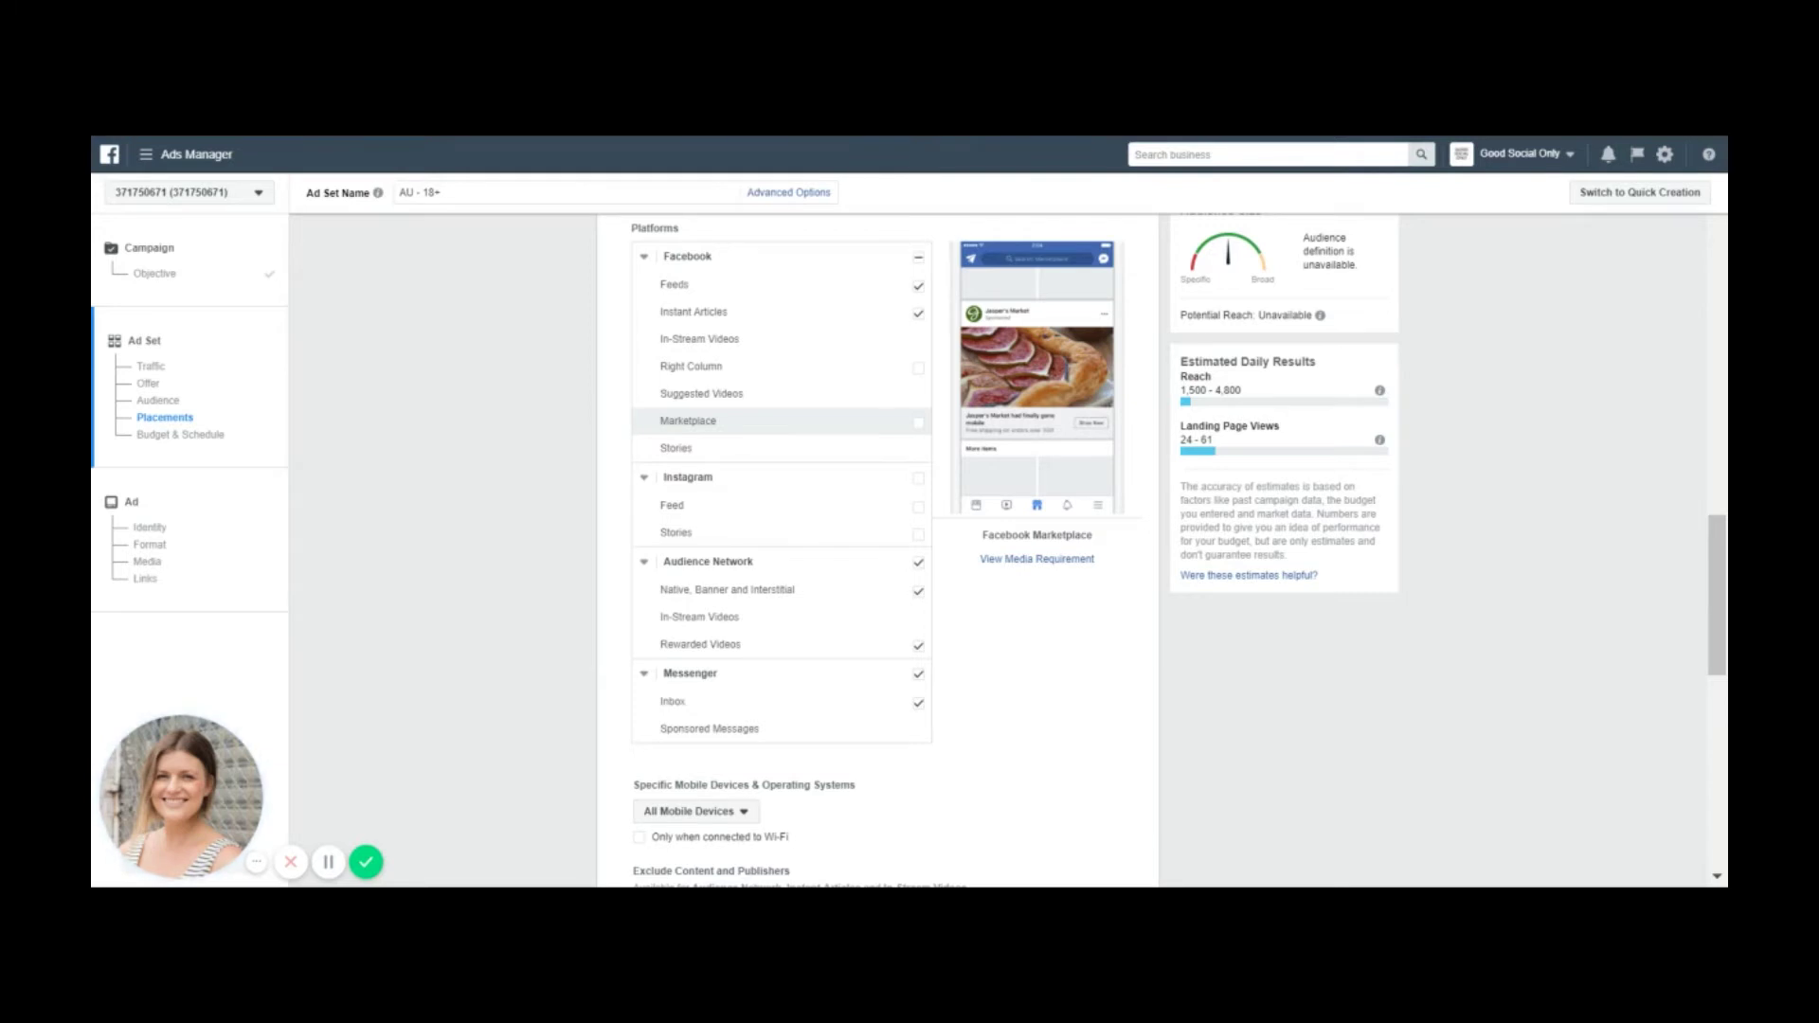
pyautogui.click(919, 423)
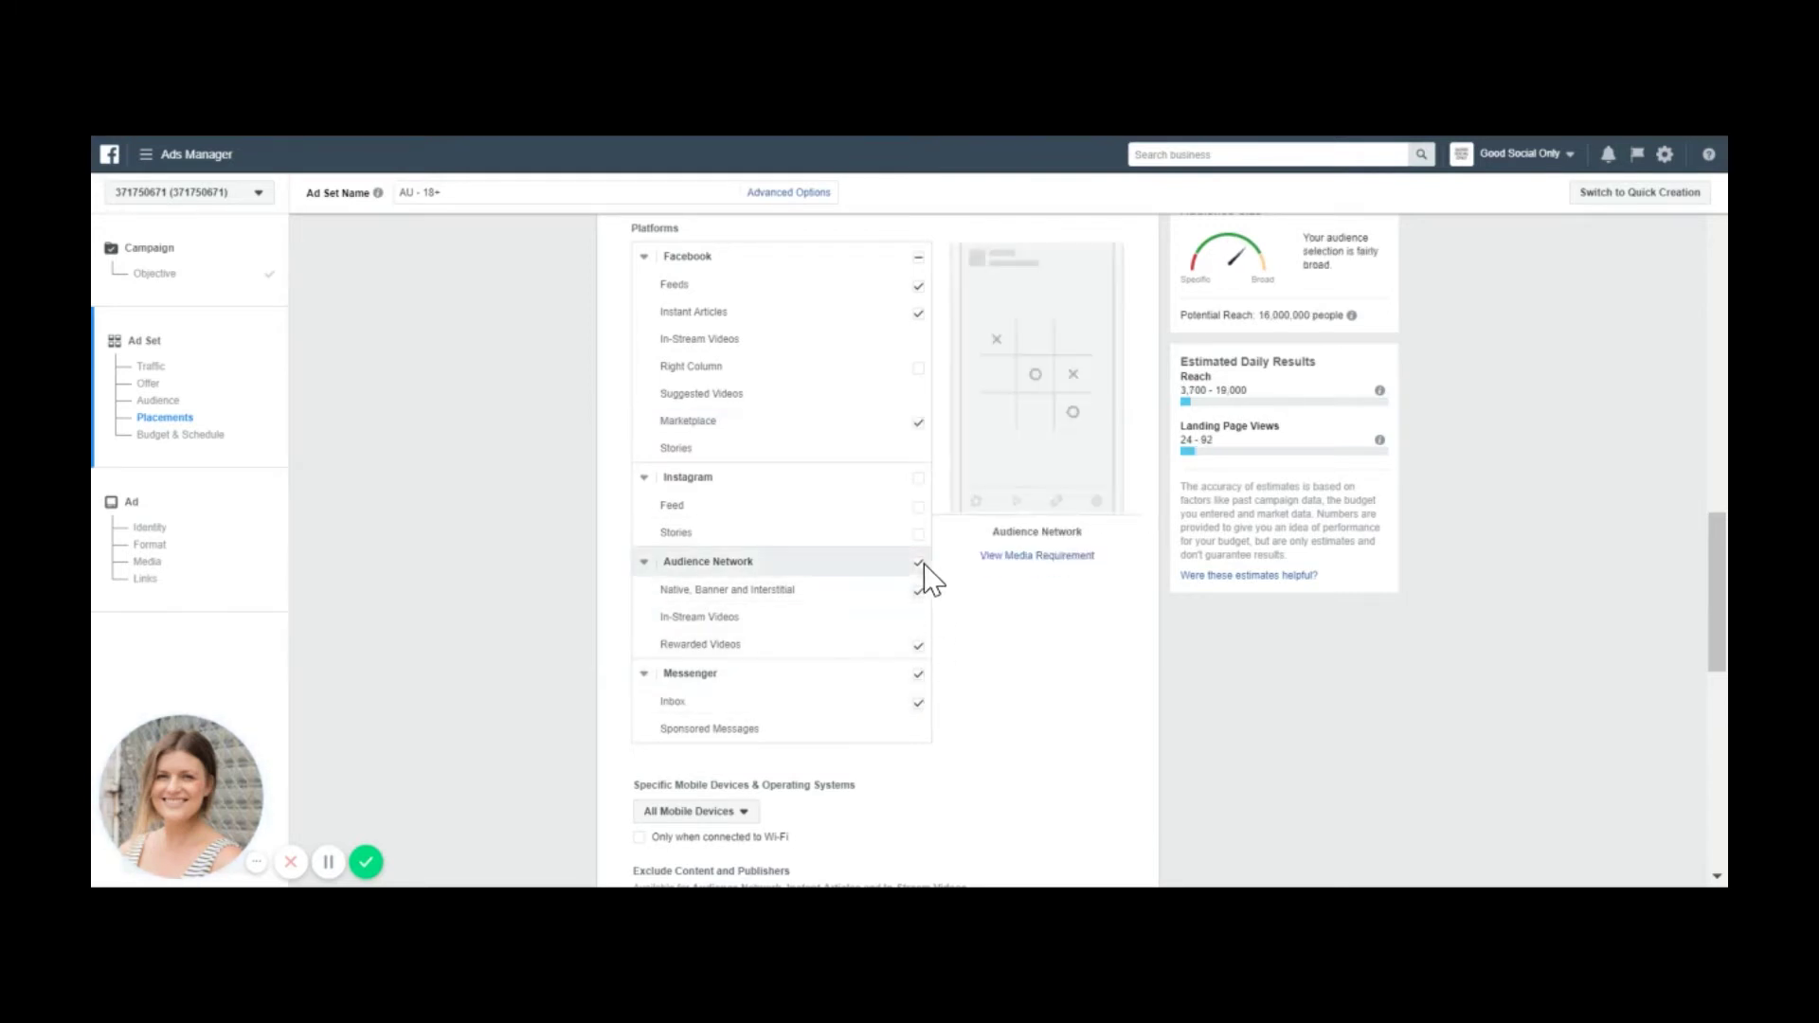
pyautogui.click(919, 648)
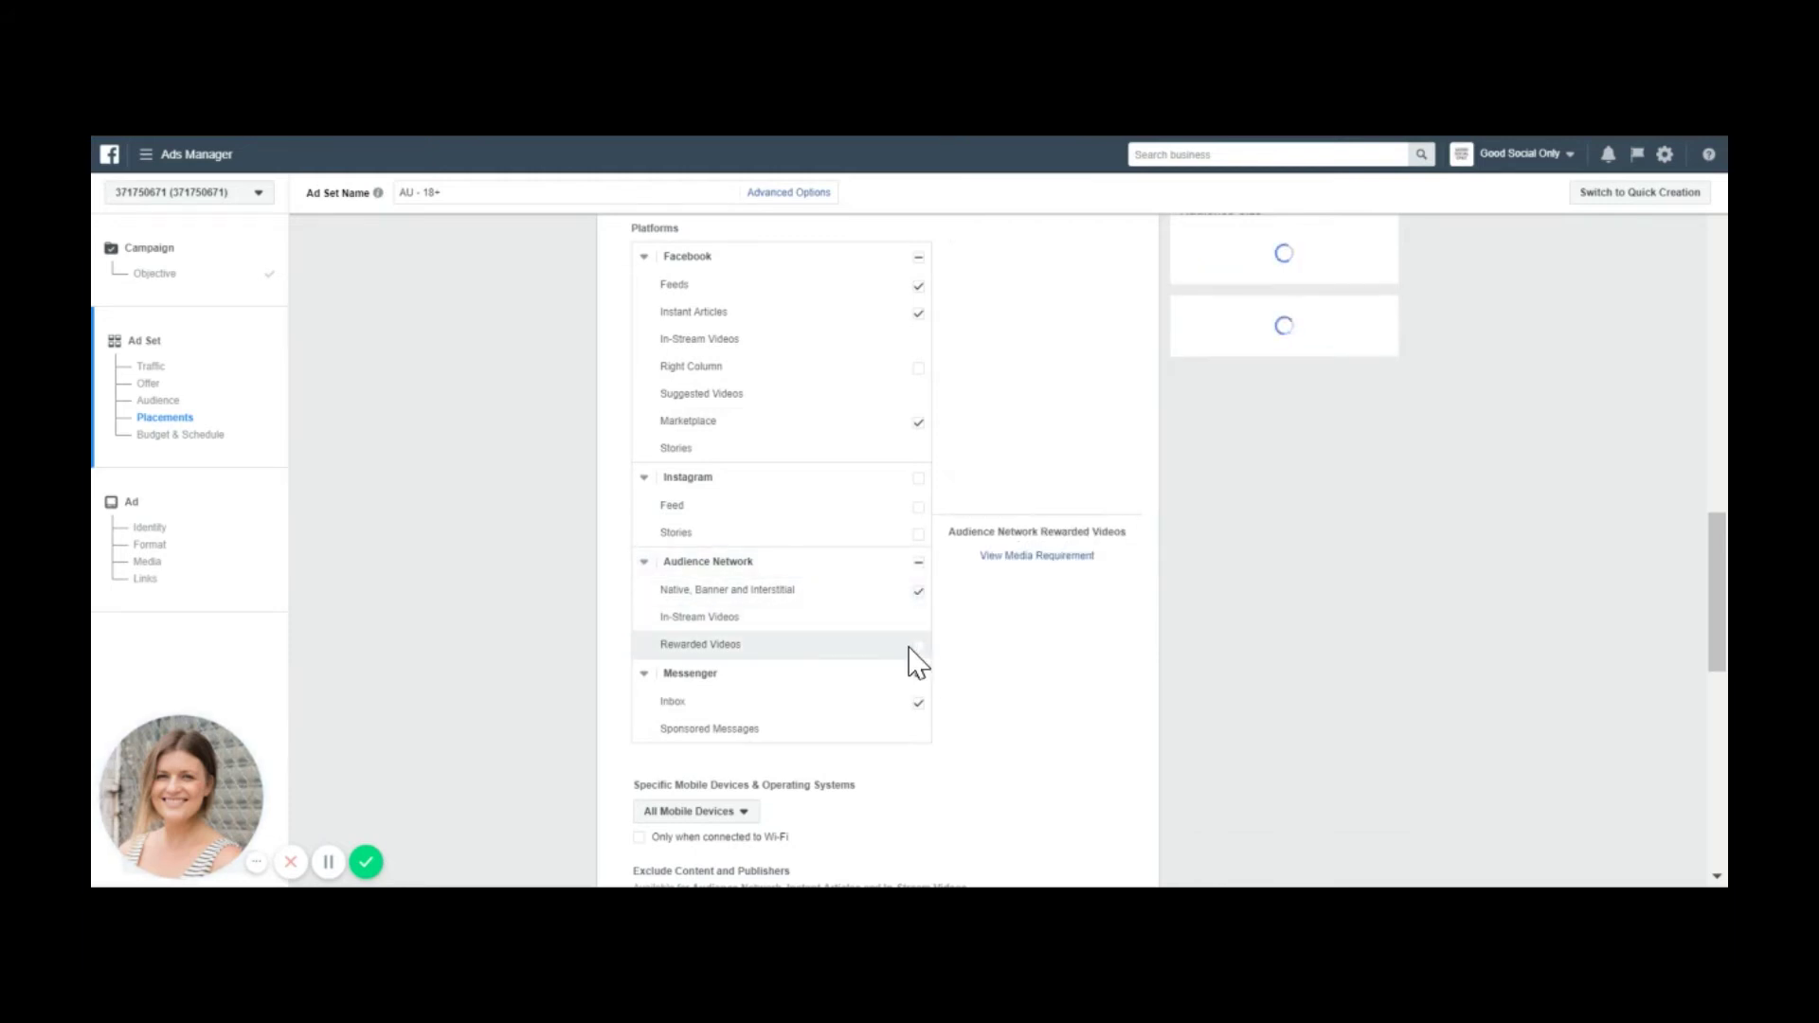
pyautogui.click(919, 593)
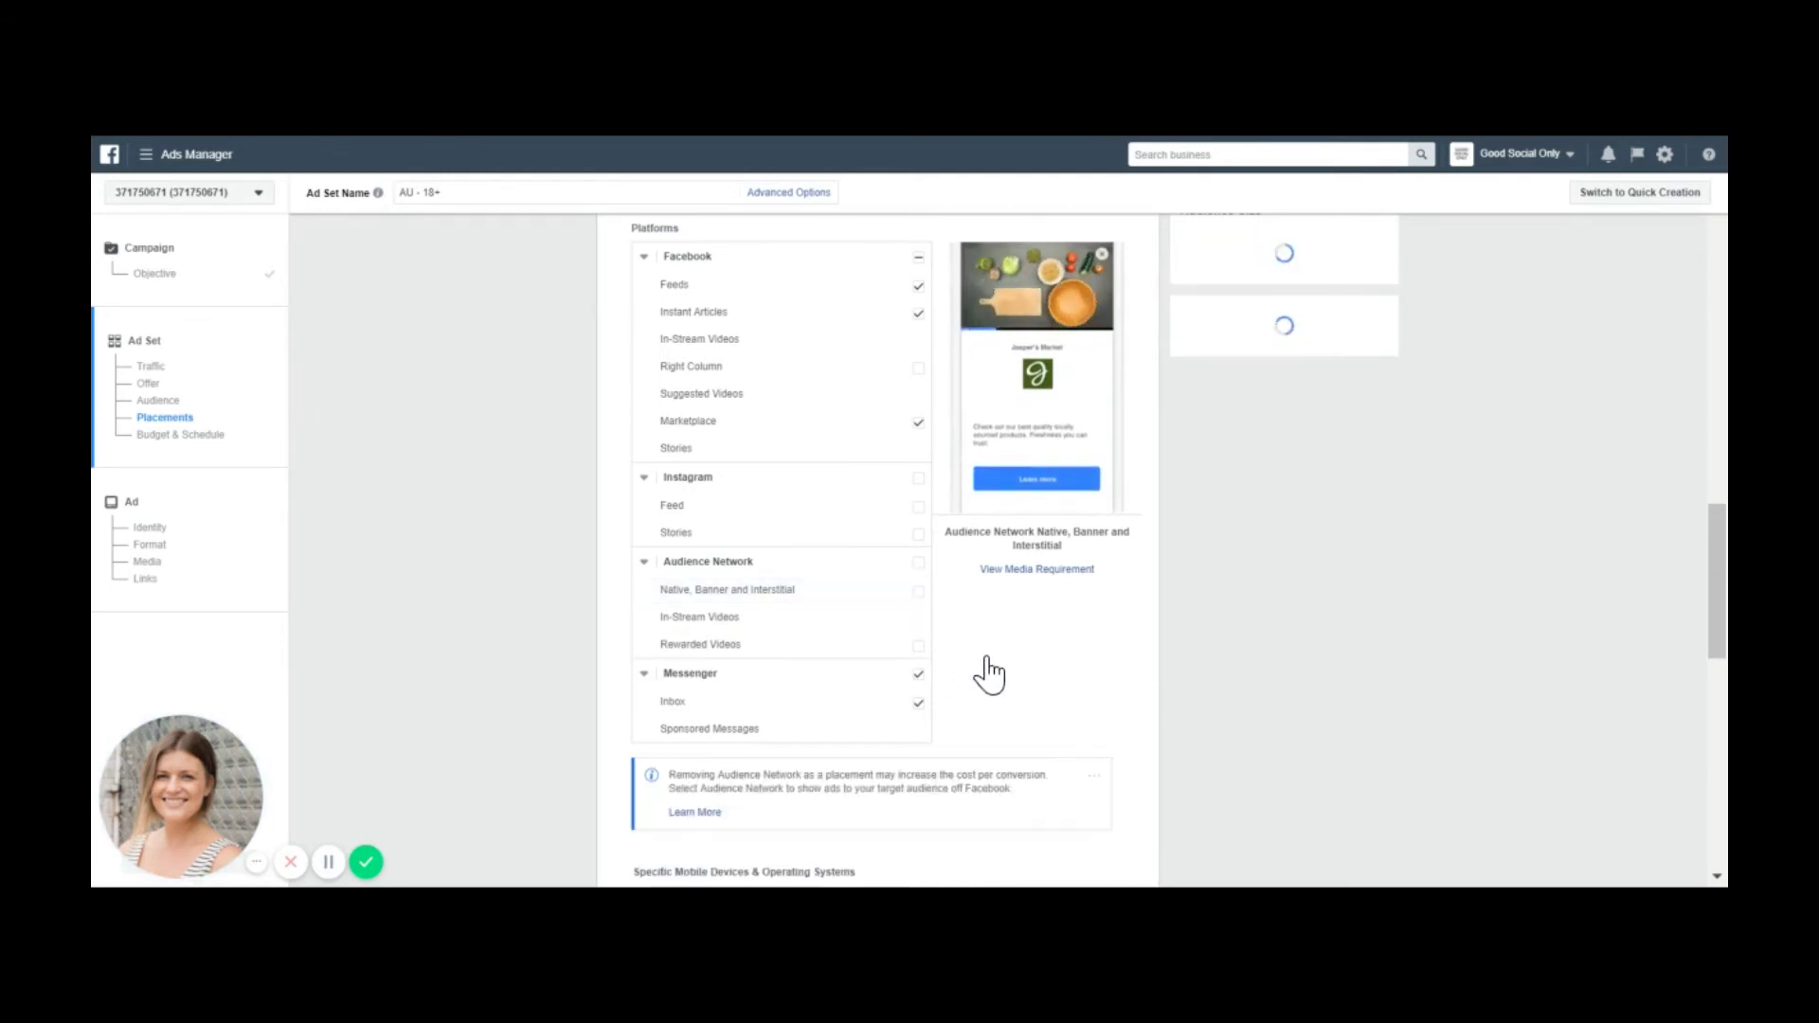
pyautogui.click(918, 562)
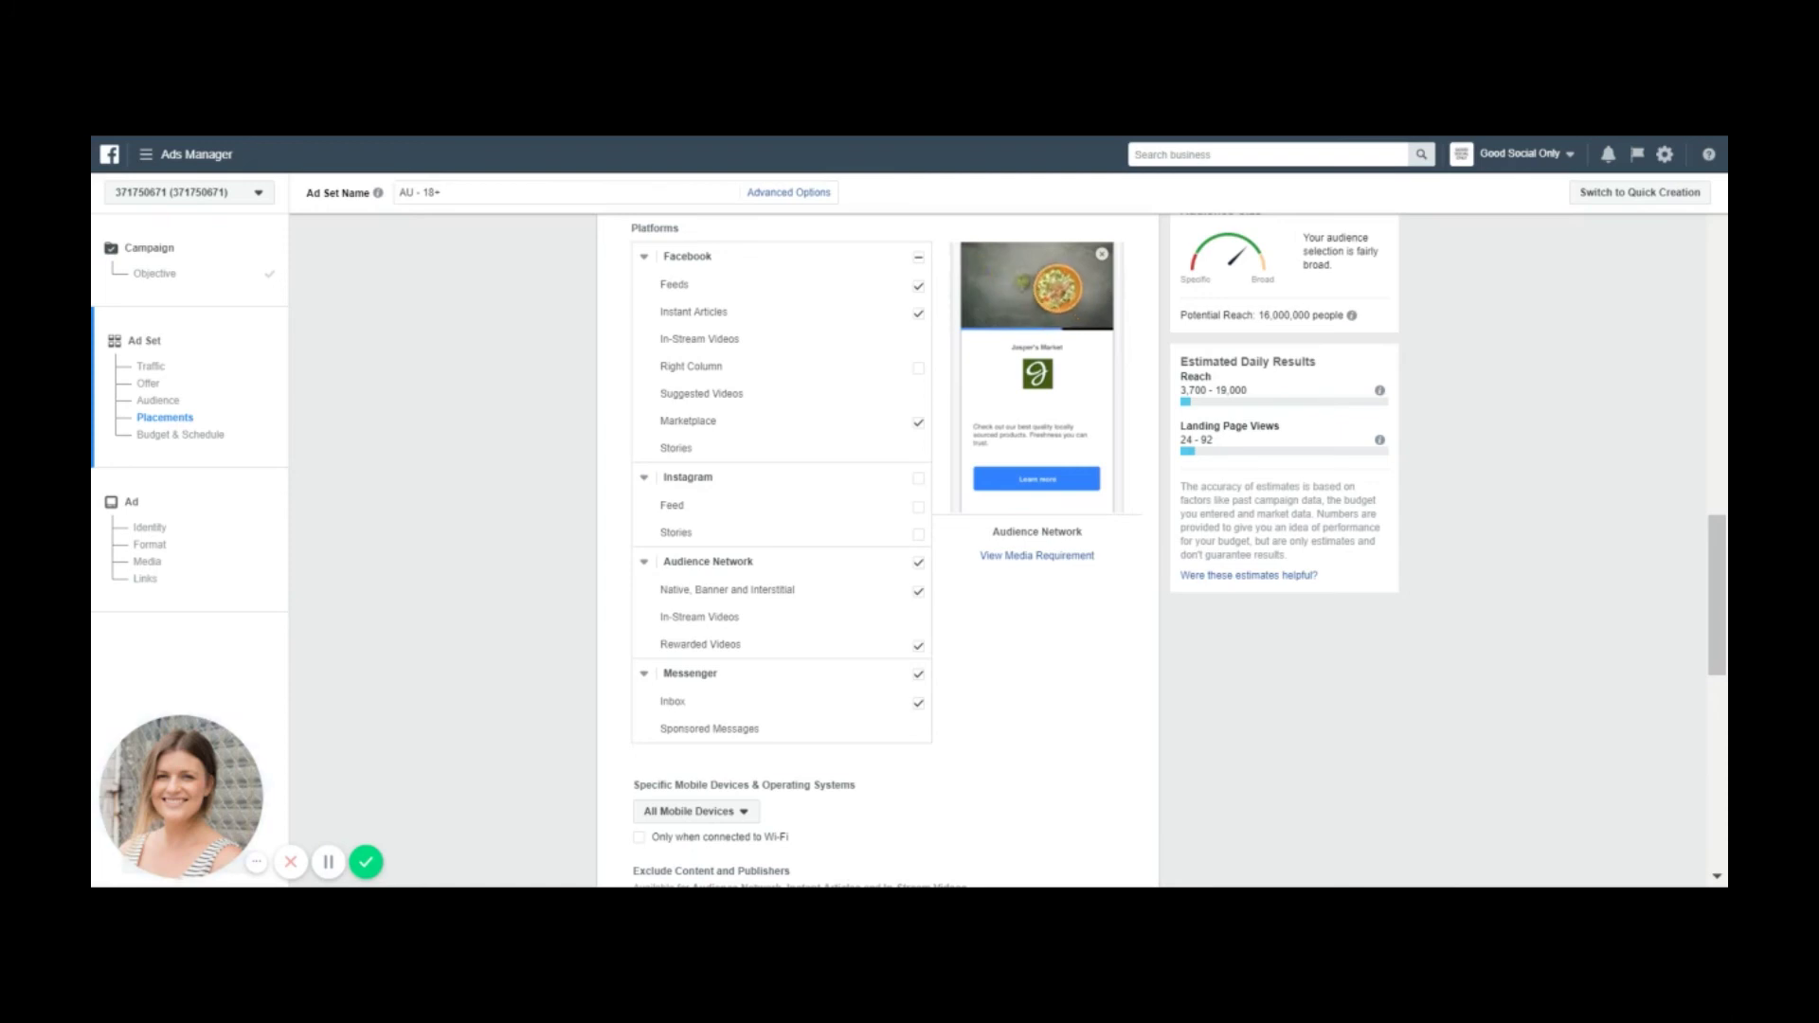
# Re-check all Instagram placements, then switch to Automatic Placements and back to Edit Placements
pyautogui.click(919, 480)
pyautogui.scroll(3, 923, 493)
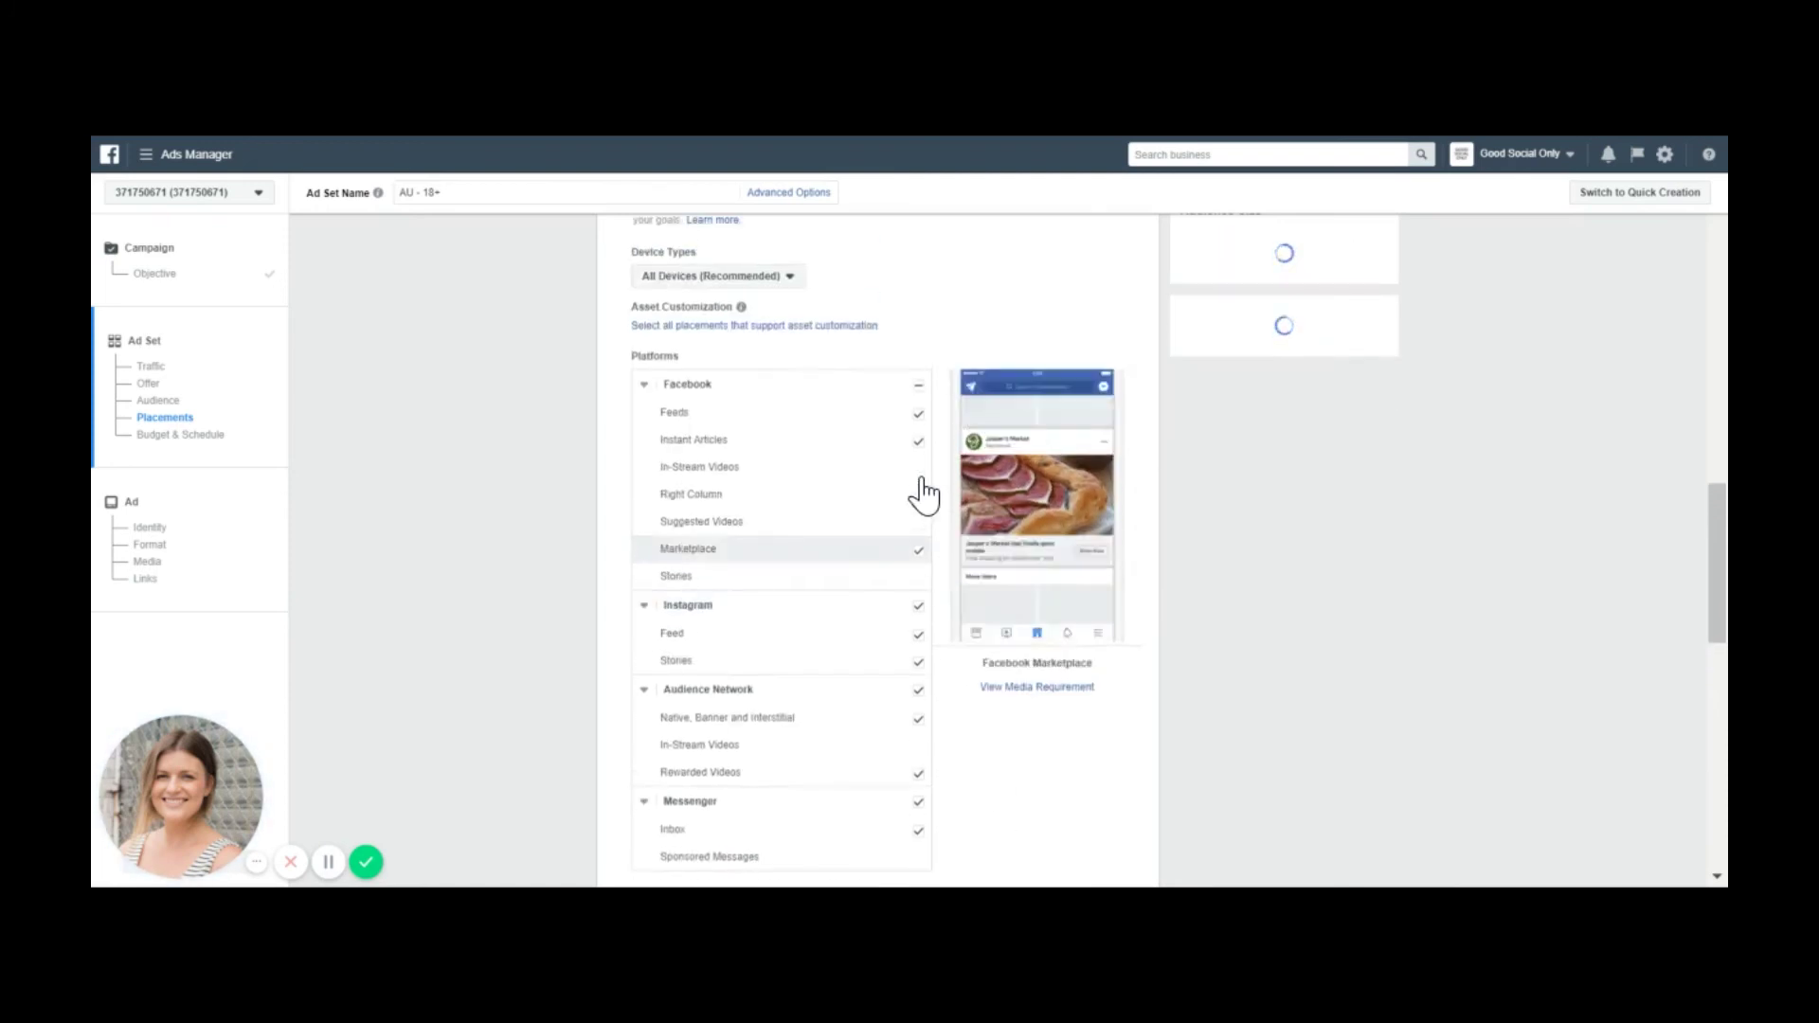
pyautogui.scroll(2, 923, 492)
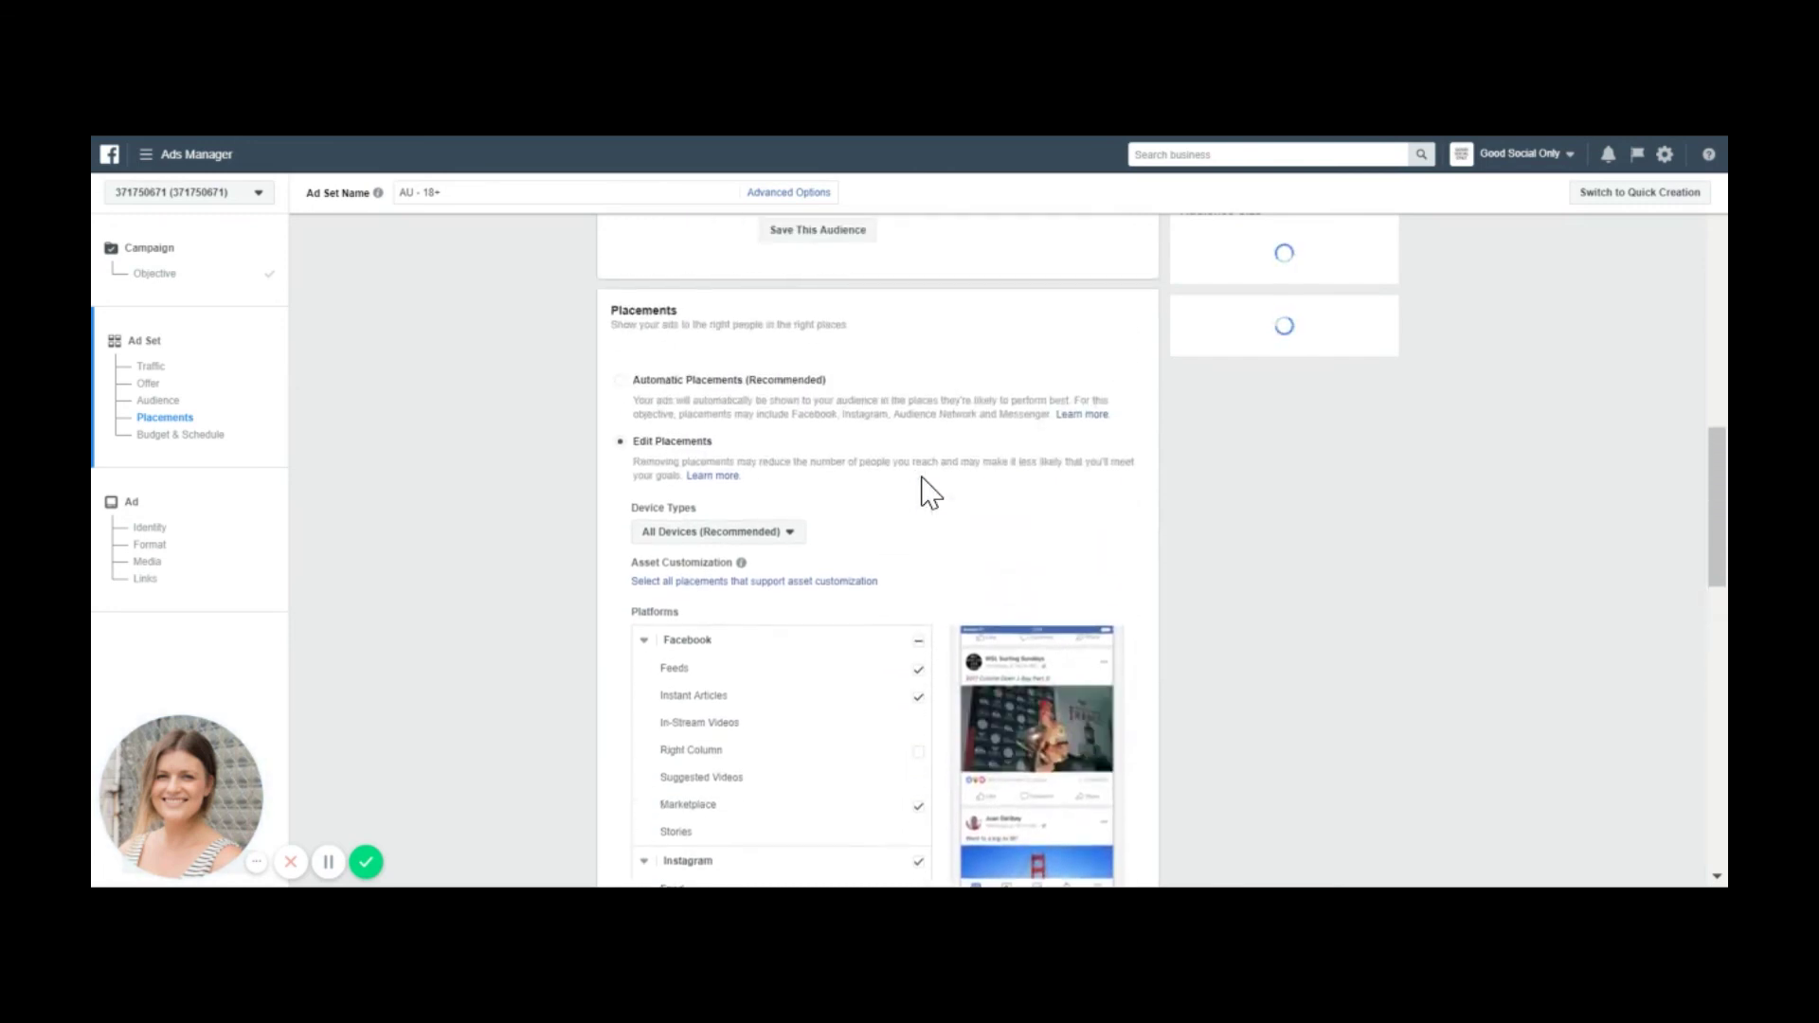
pyautogui.click(621, 380)
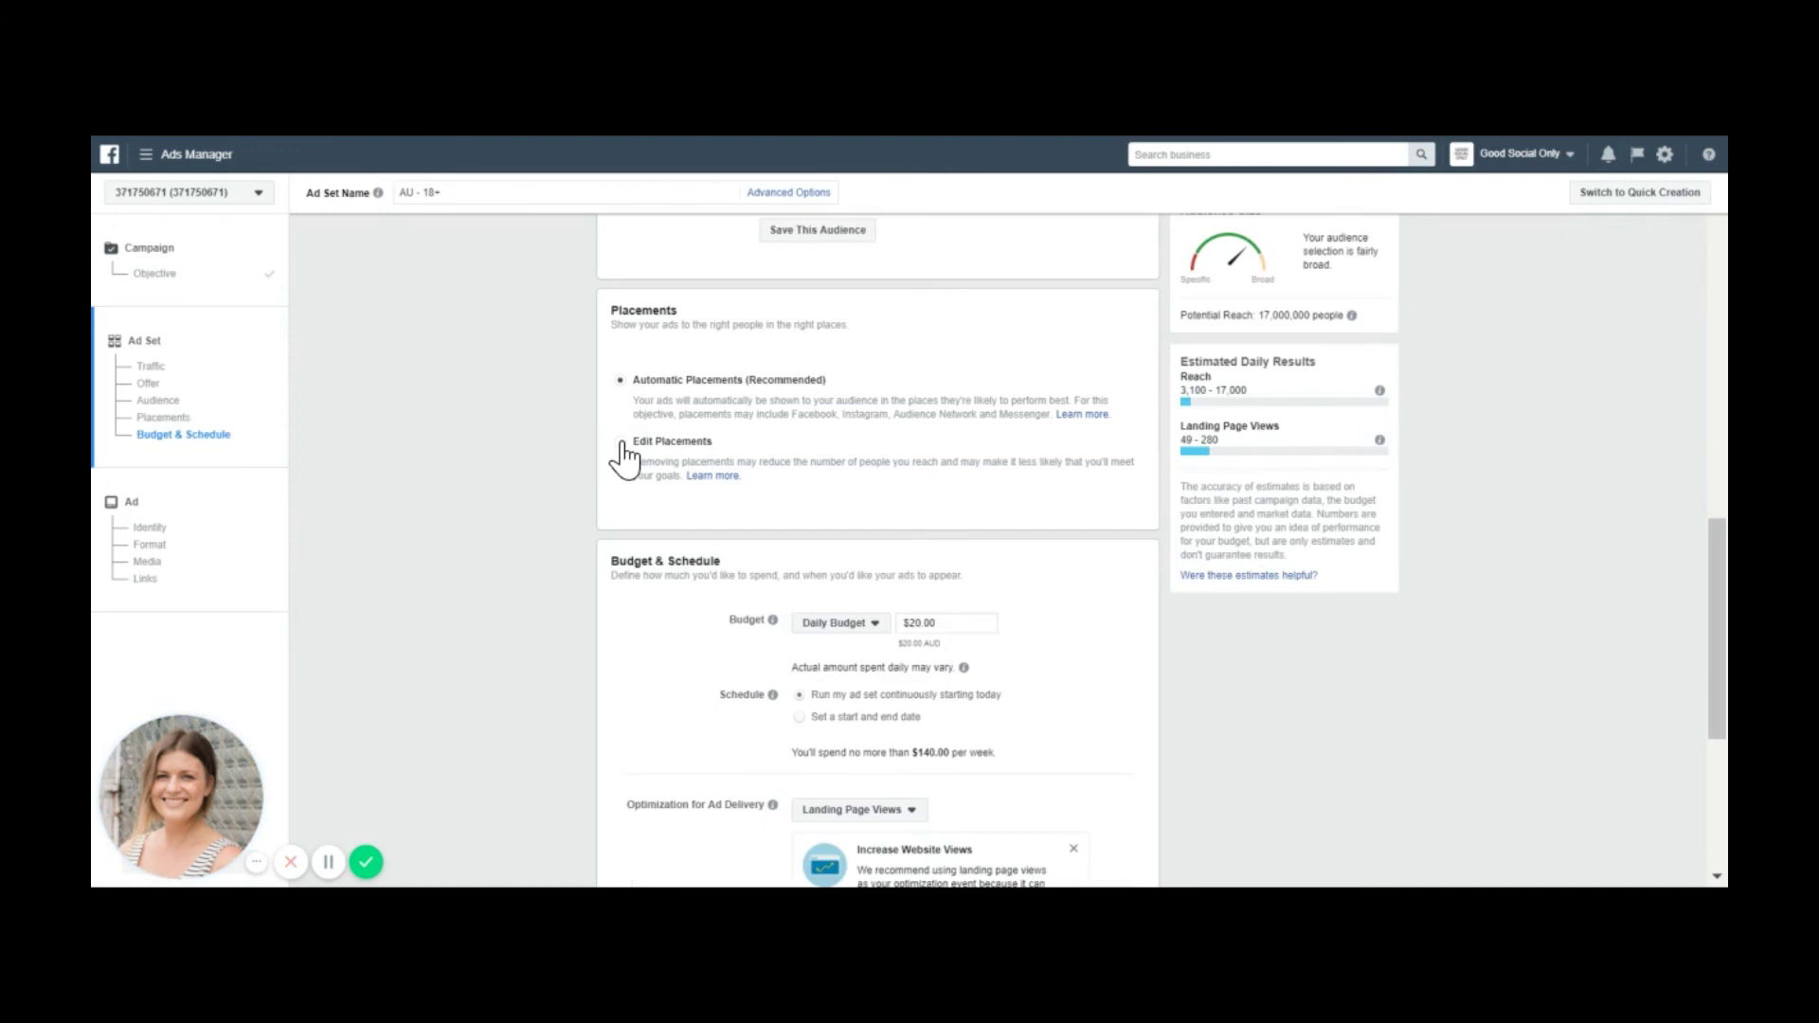
pyautogui.click(621, 443)
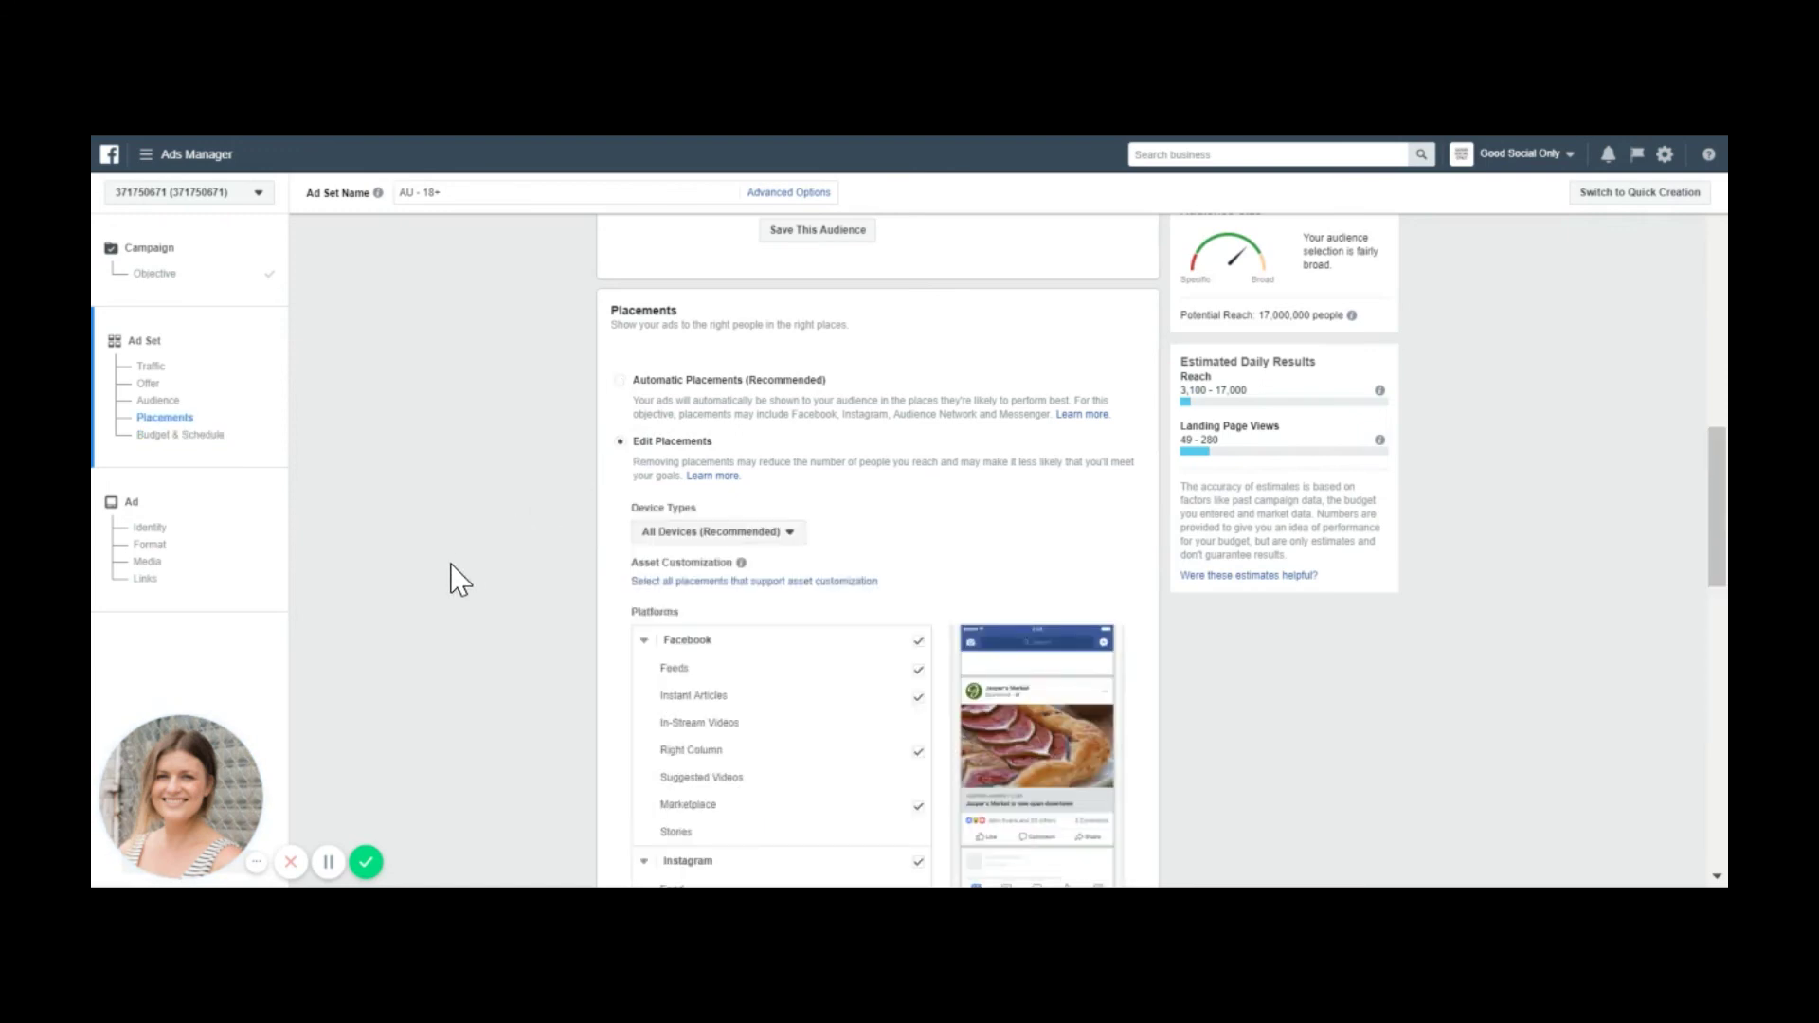